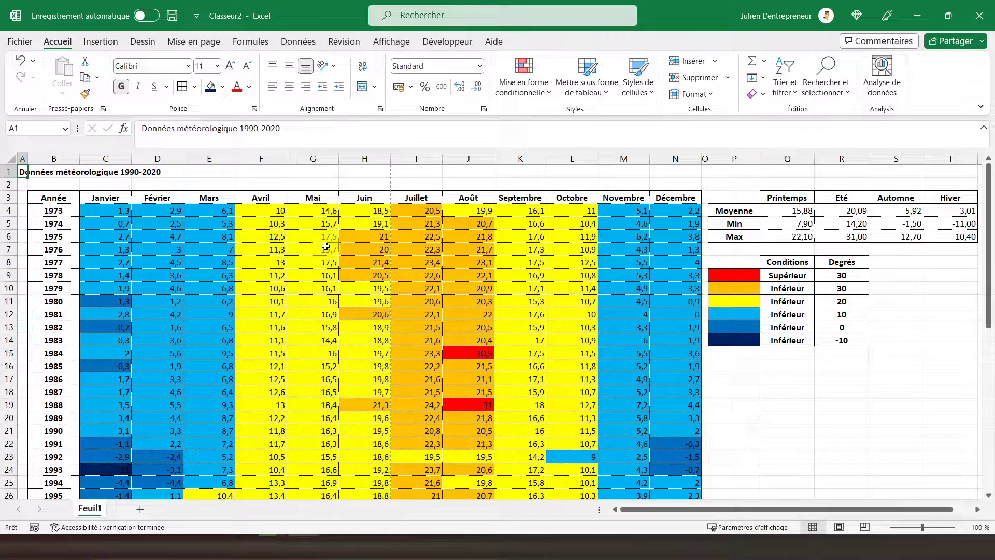
Step: Bring up the print preview of the weather sheet, showing 5 A4 portrait pages
click(125, 212)
scroll(126, 212, down, 1)
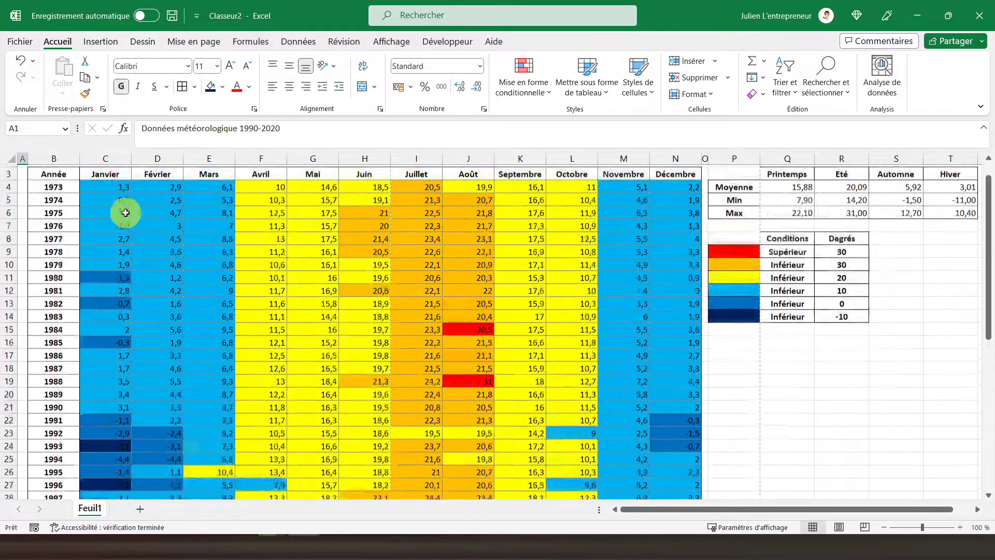
scroll(125, 213, down, 5)
scroll(126, 212, down, 3)
scroll(126, 213, down, 2)
scroll(126, 213, up, 7)
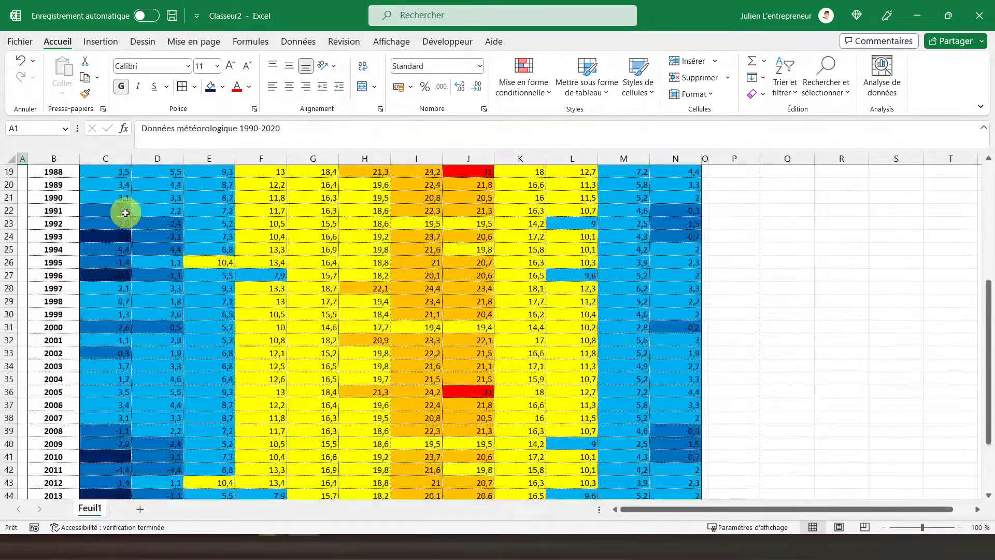
scroll(126, 213, up, 4)
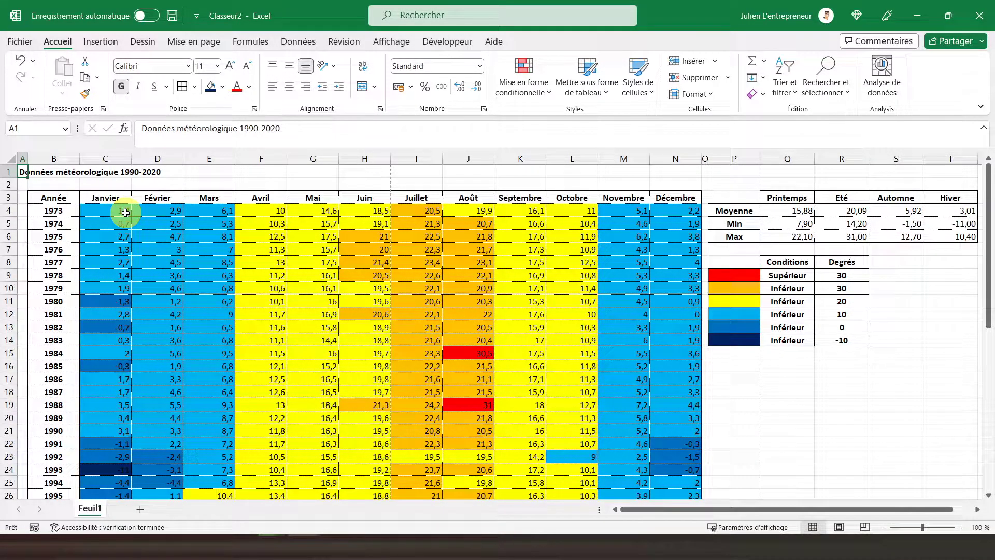
click(20, 45)
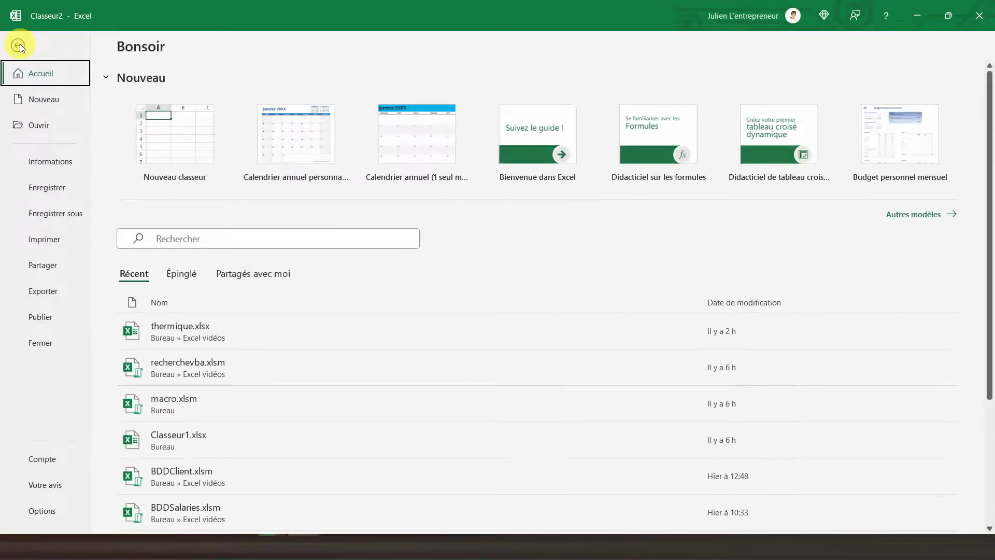
click(55, 245)
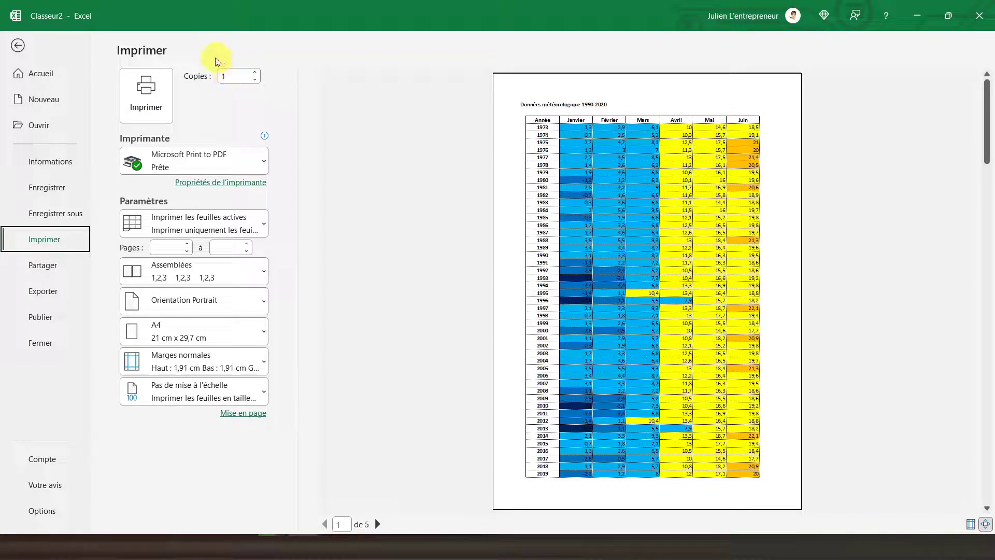
click(256, 73)
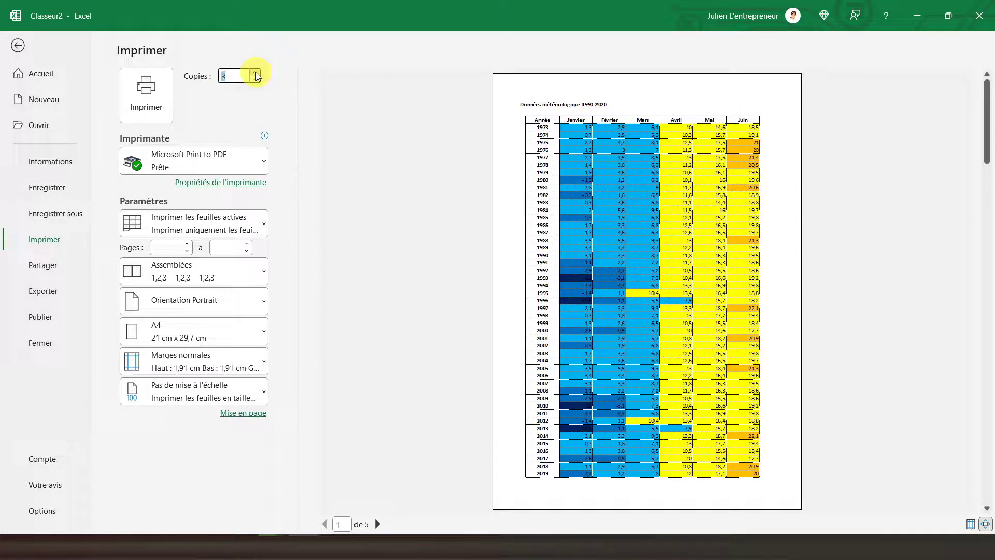
click(256, 73)
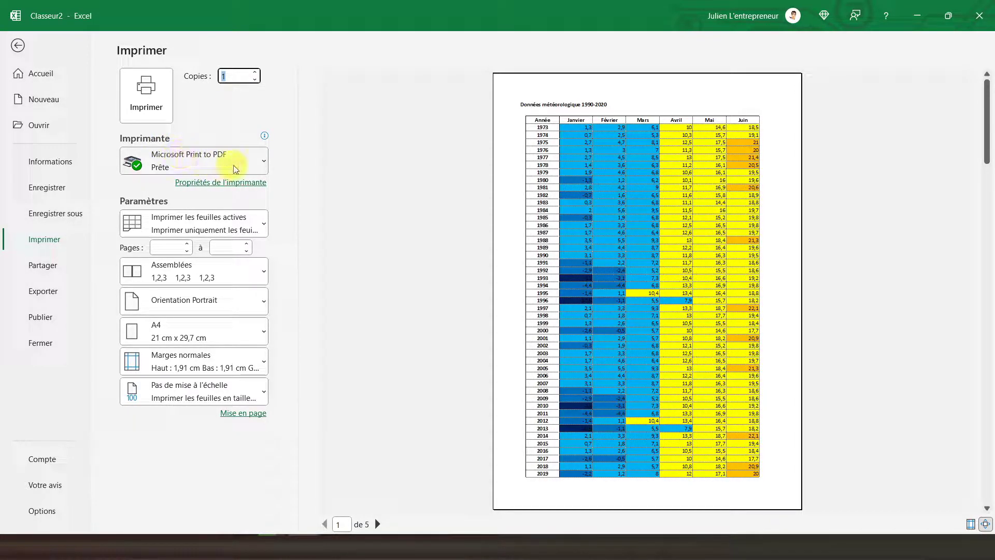
Step: Keep Microsoft Print to PDF, active-sheets-only and collated printing, and show the orientation choices
click(262, 164)
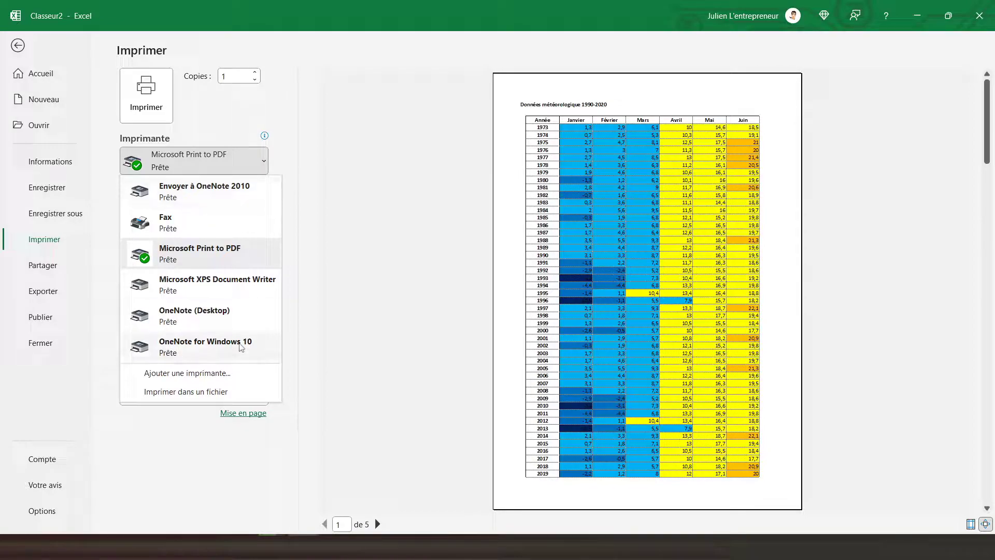
click(217, 250)
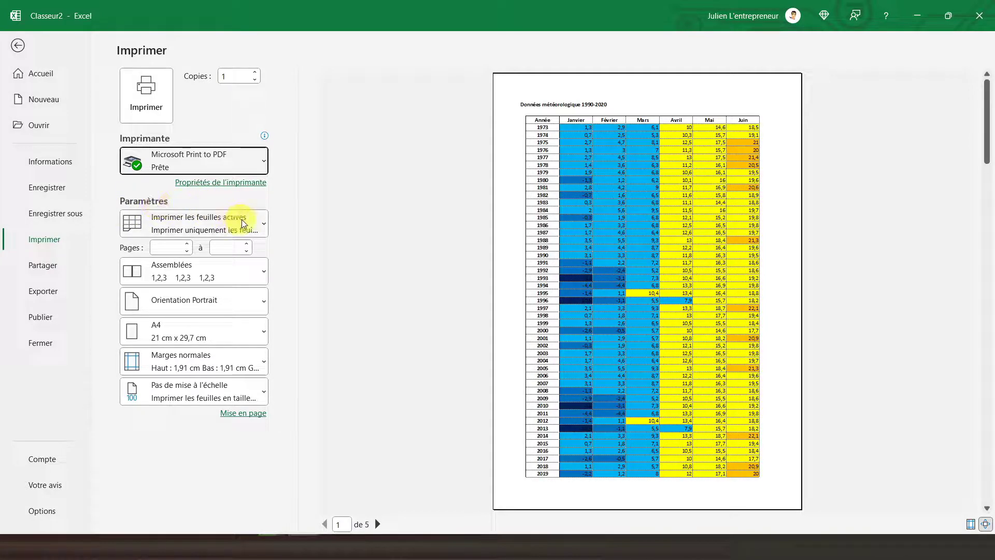
click(264, 229)
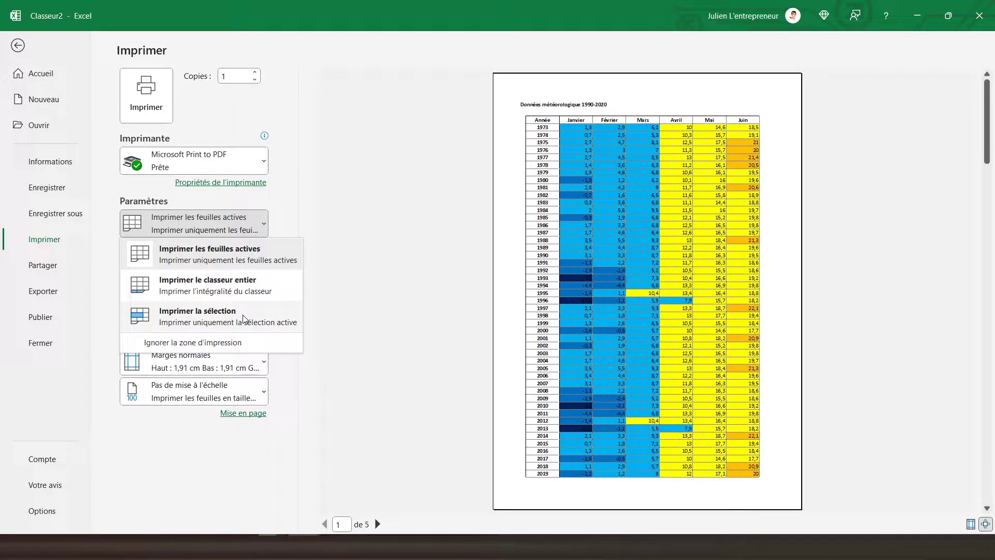
click(223, 225)
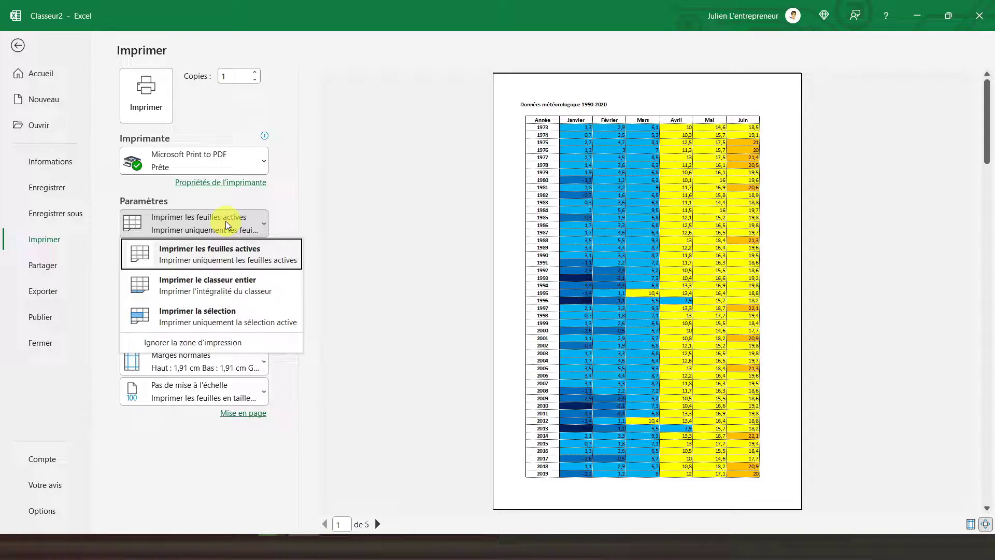
click(226, 225)
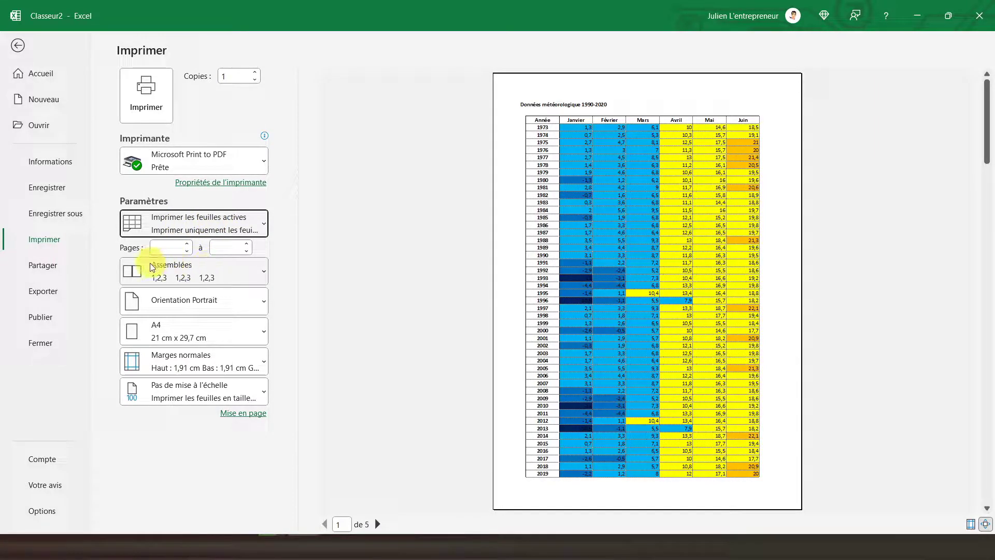
click(252, 272)
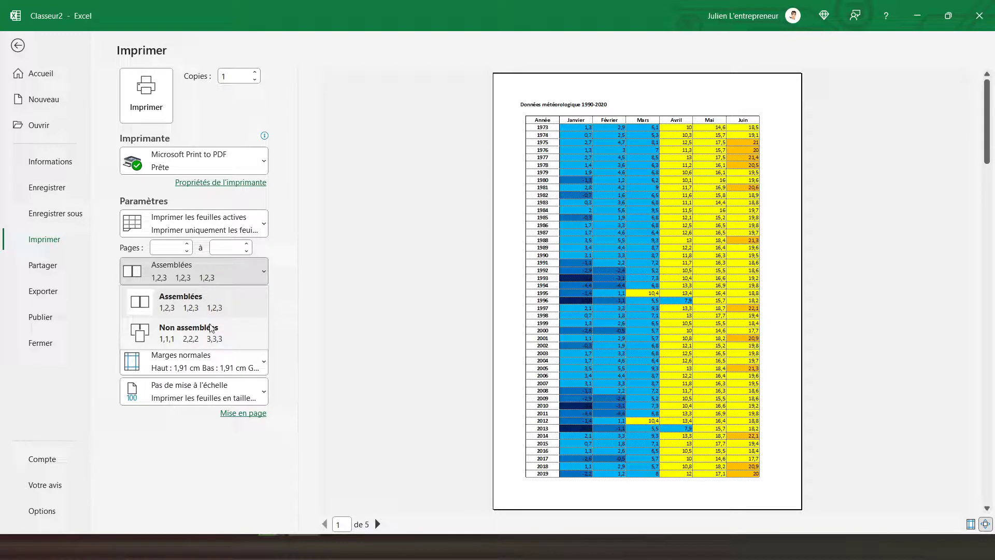
click(210, 268)
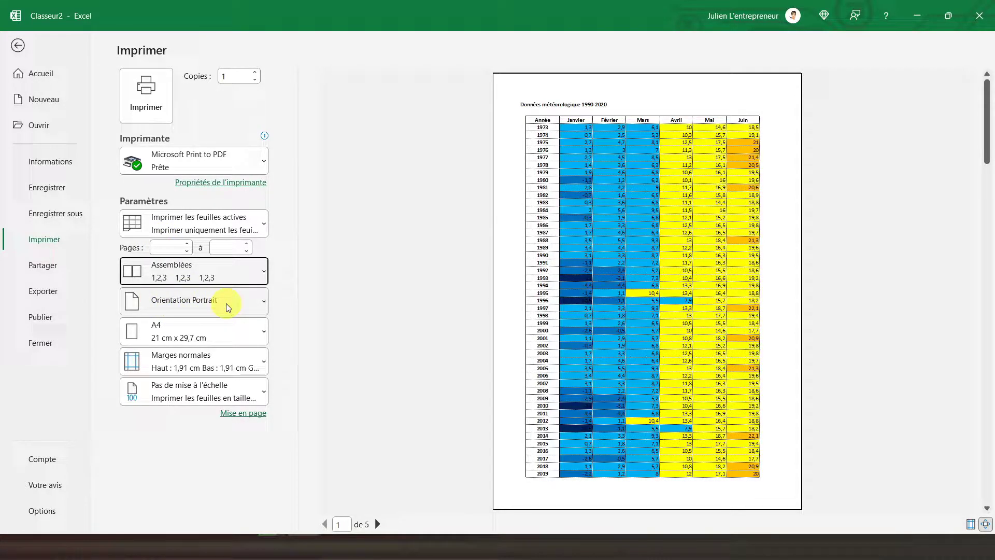
click(260, 302)
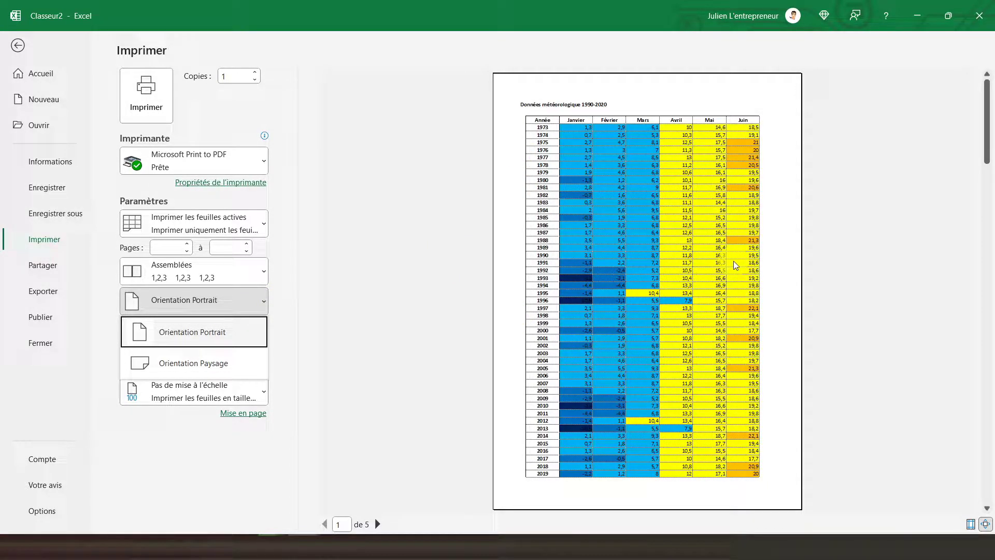
Step: Set the printout to landscape orientation on A3 (29,7 x 42 cm) paper
click(213, 363)
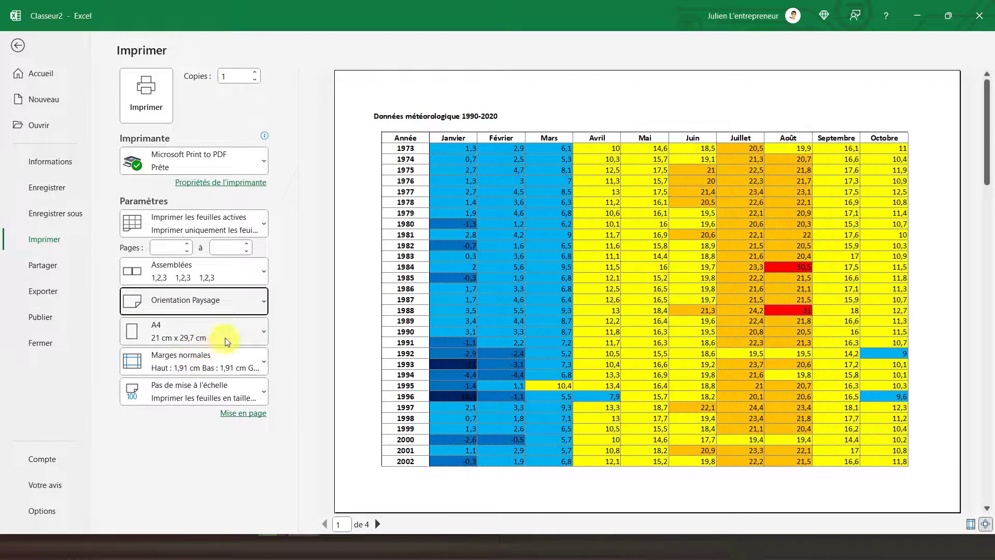
click(255, 330)
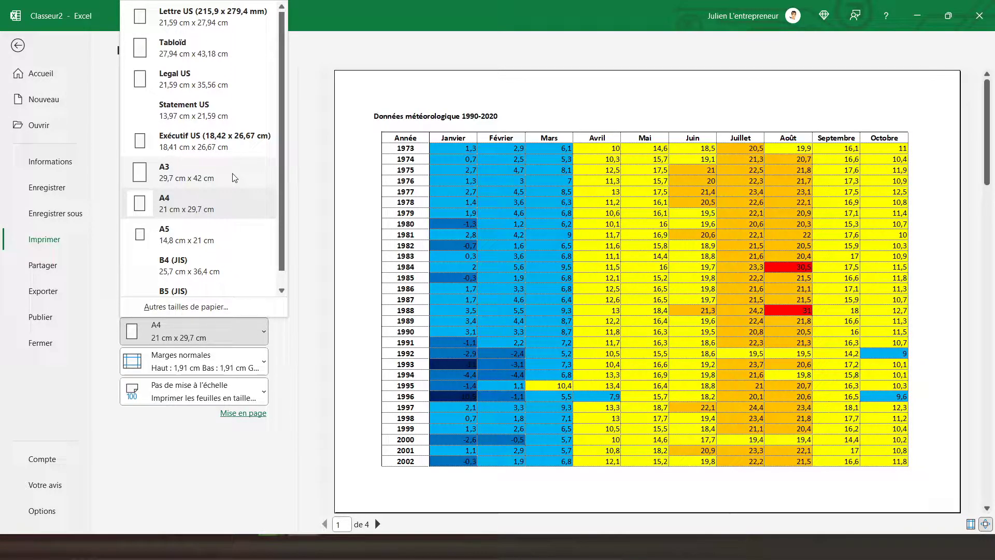
click(235, 178)
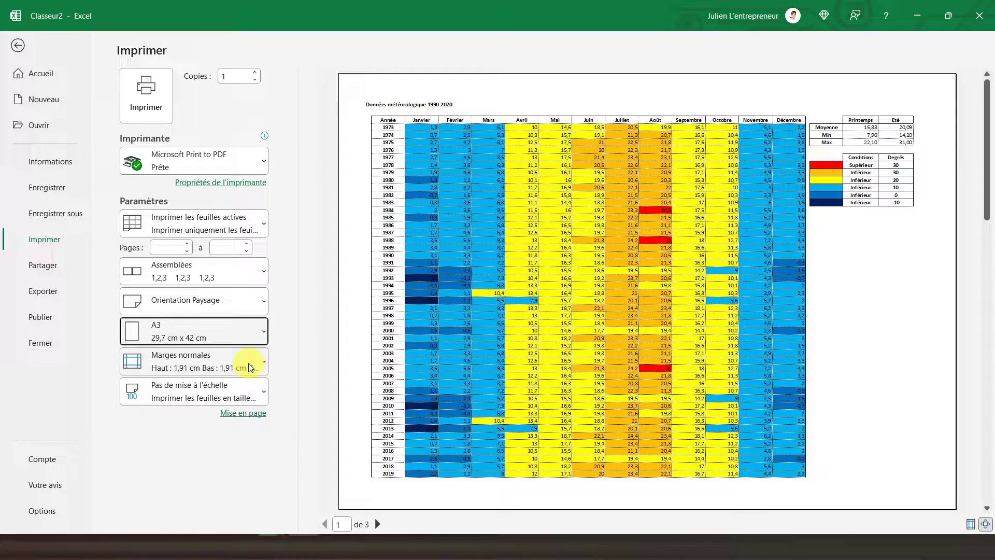
click(250, 366)
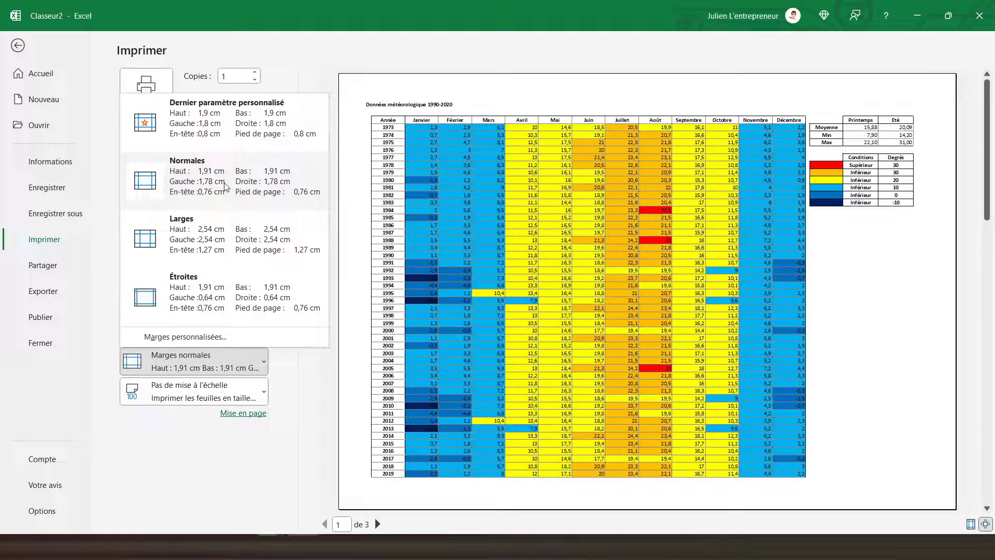
click(245, 225)
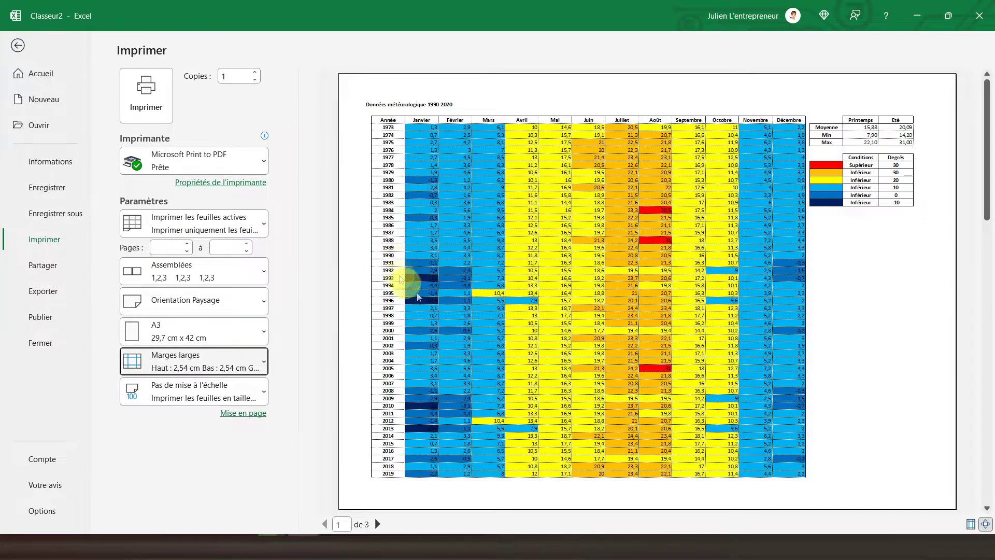
click(235, 374)
click(228, 363)
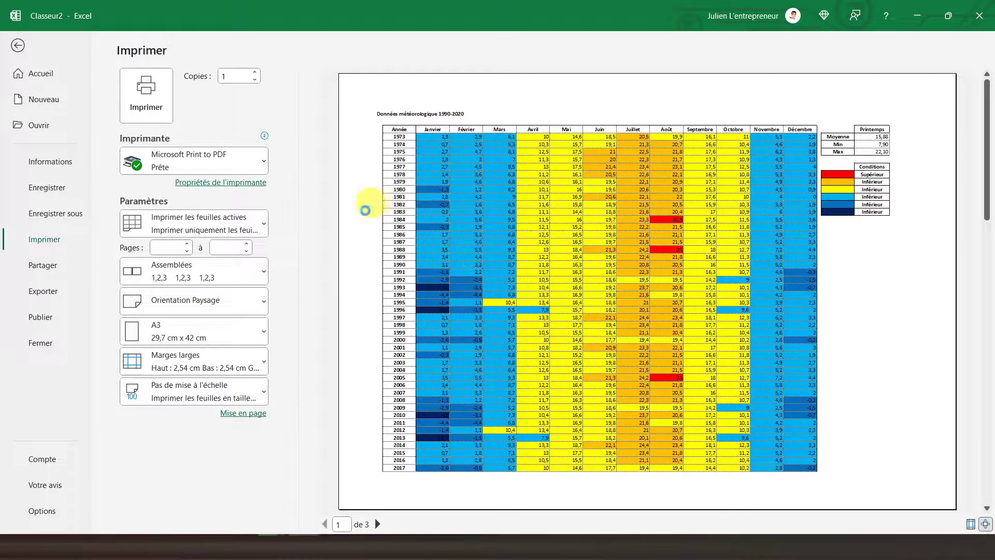
key(Down)
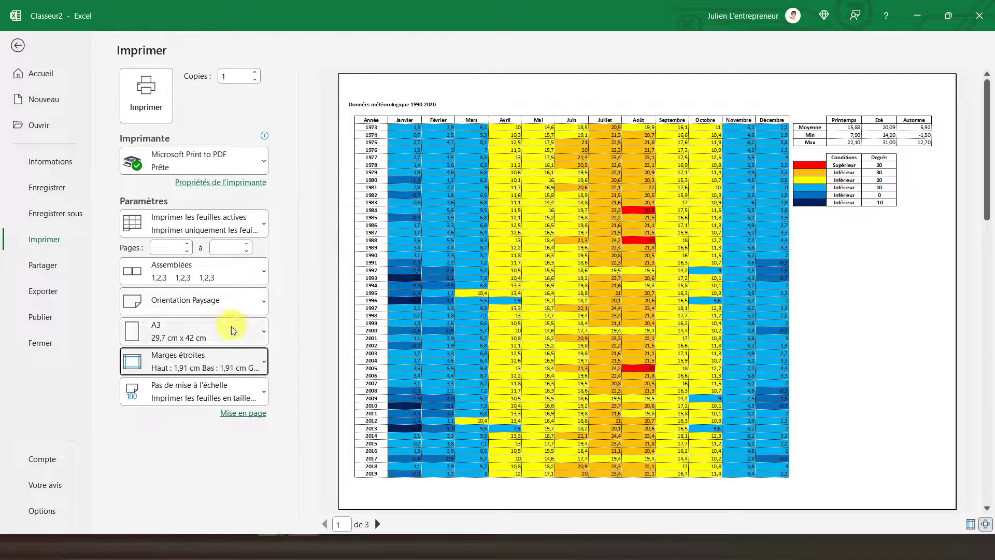
click(217, 363)
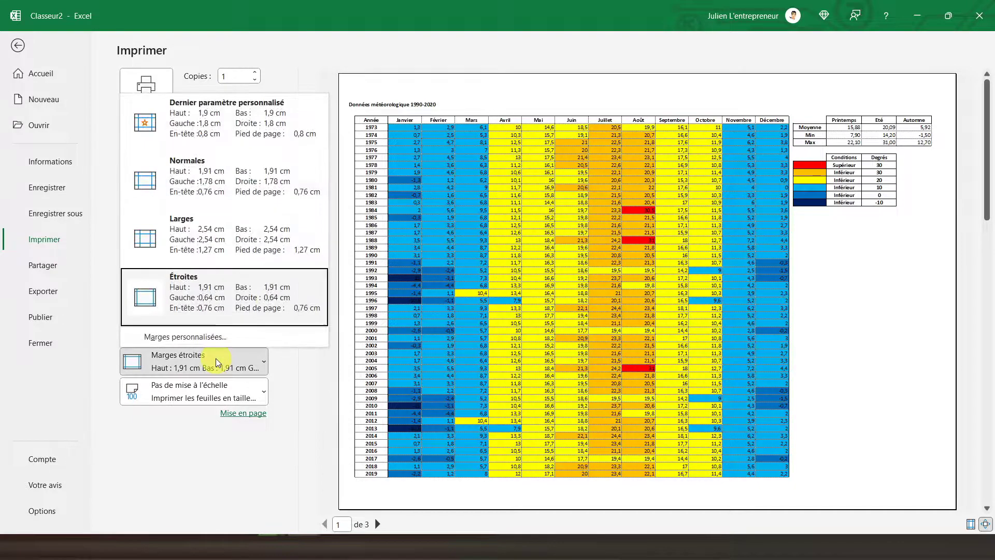
click(206, 191)
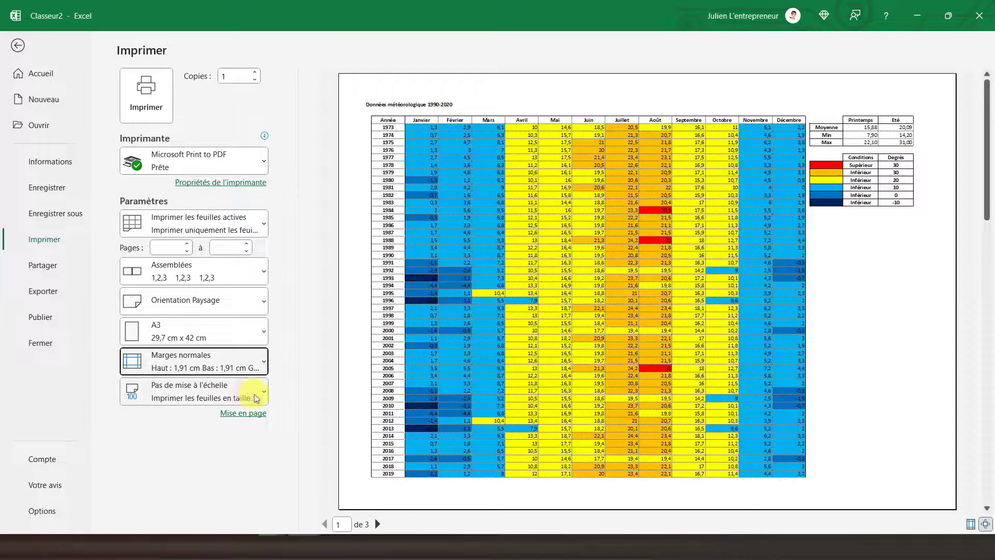
Step: Fit the whole sheet on one A3 landscape page and bring up the Mise en page dialog
click(257, 399)
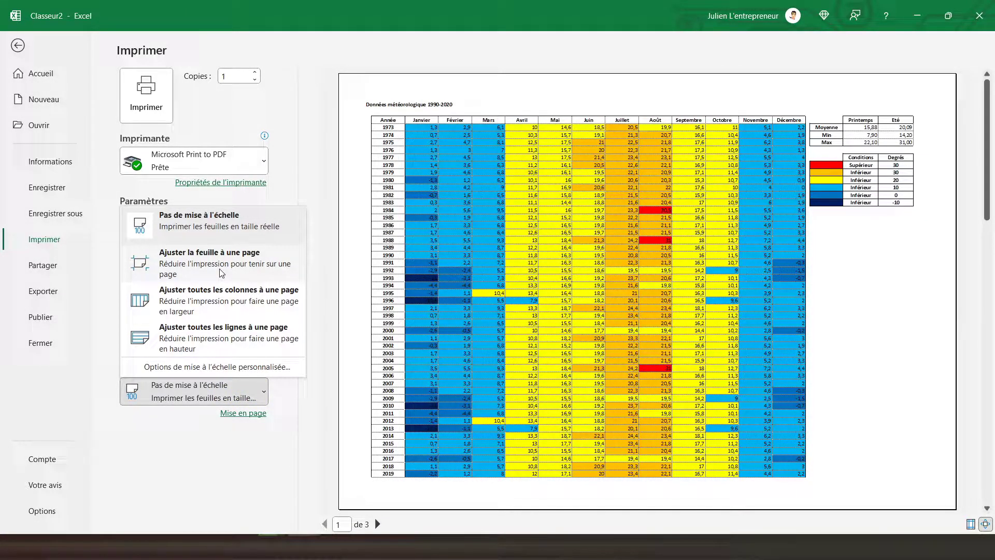
key(Escape)
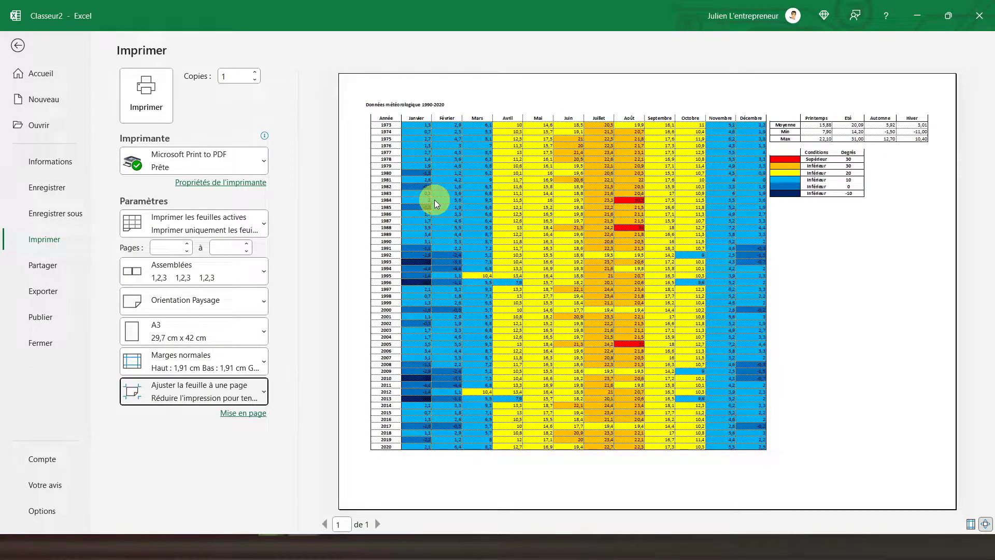
click(207, 396)
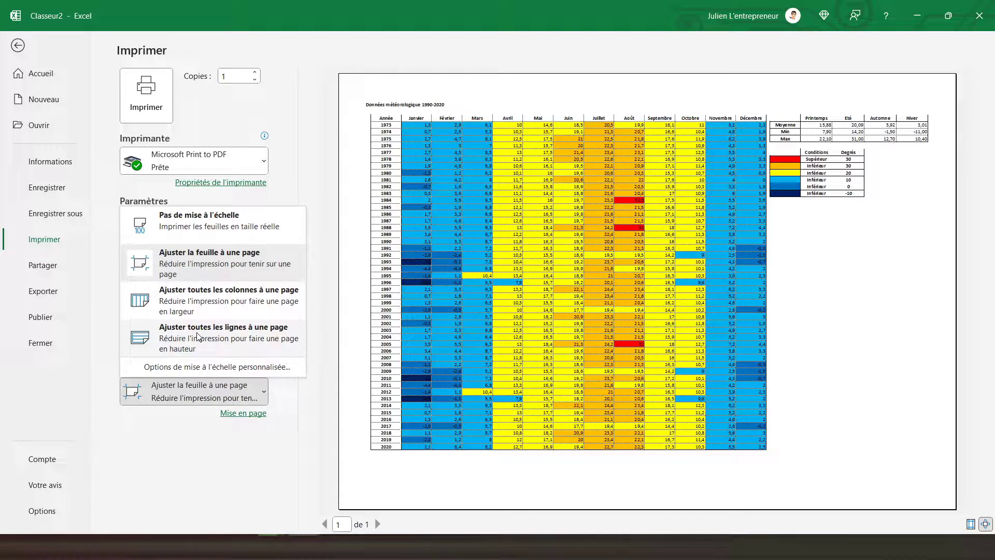
click(312, 196)
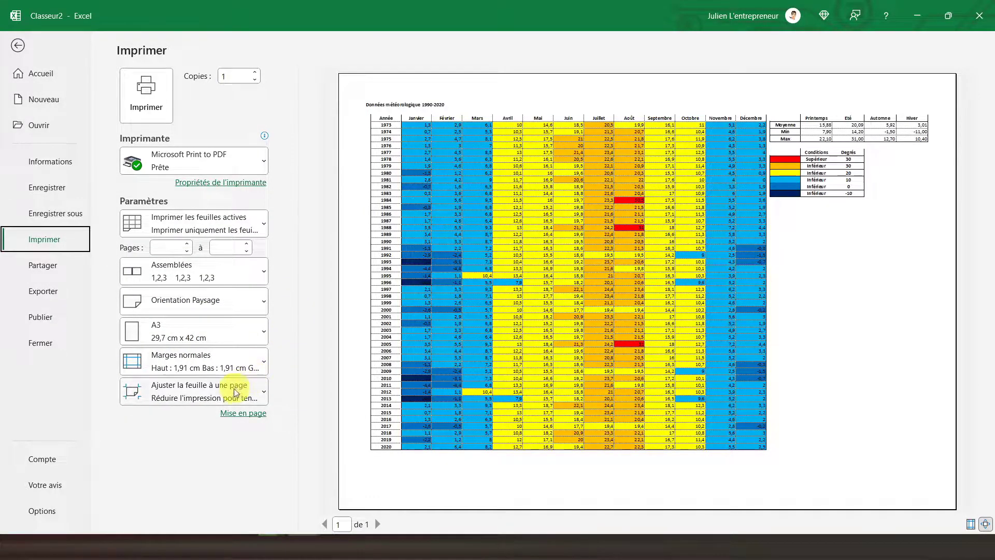
click(229, 414)
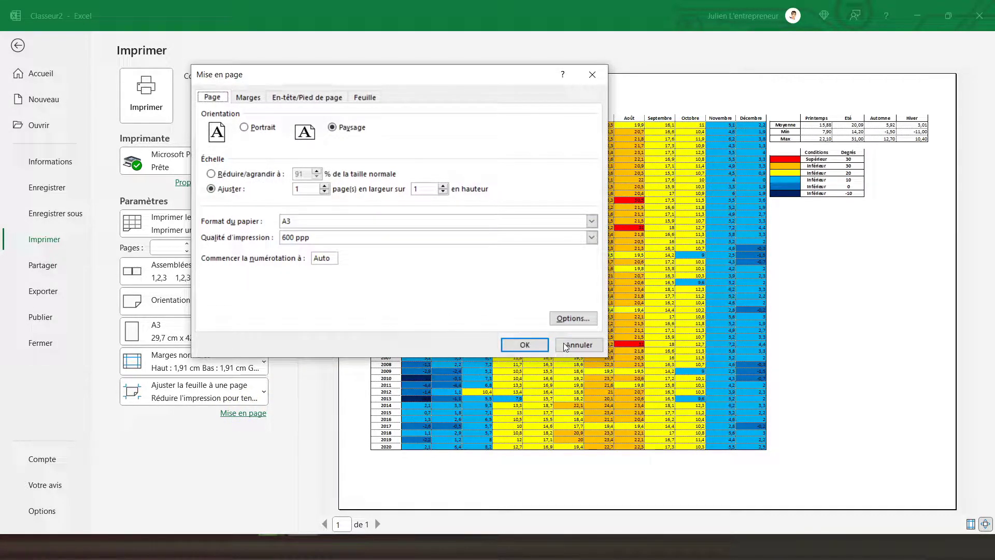
Step: Close the Mise en page dialog unchanged and exit print preview back to the worksheet
click(534, 345)
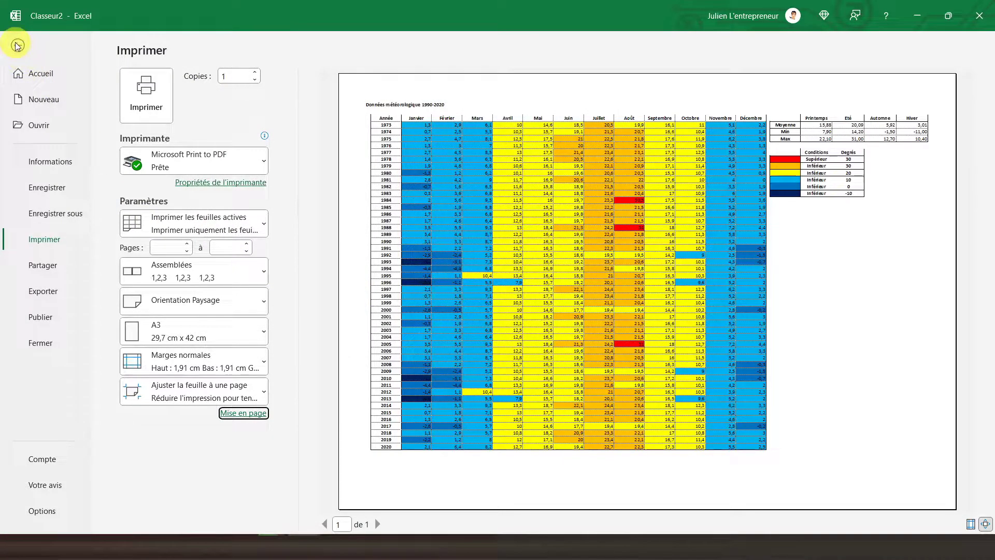
click(17, 45)
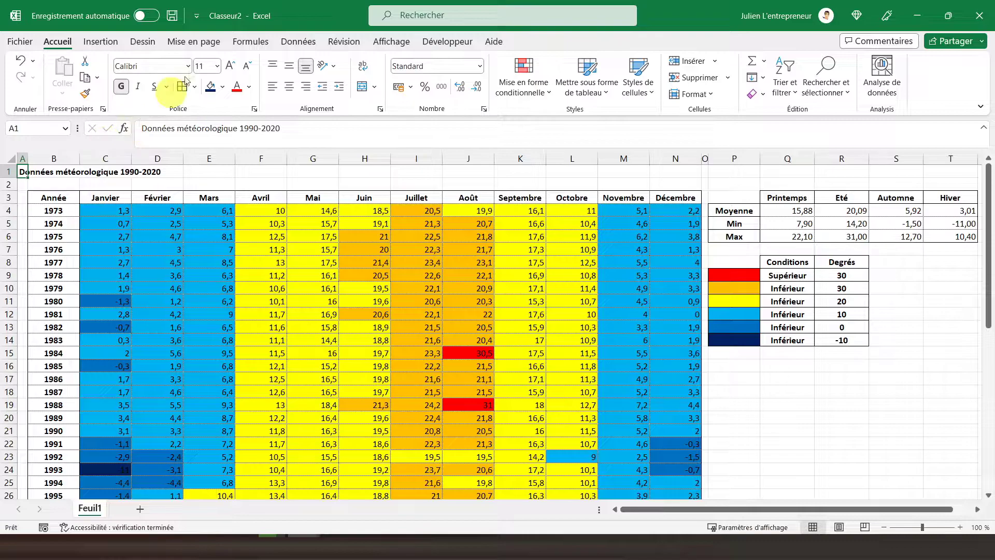
Step: Bring up Mise en page from the ribbon, confirming landscape A3 fitted to 1 by 1 page
click(195, 40)
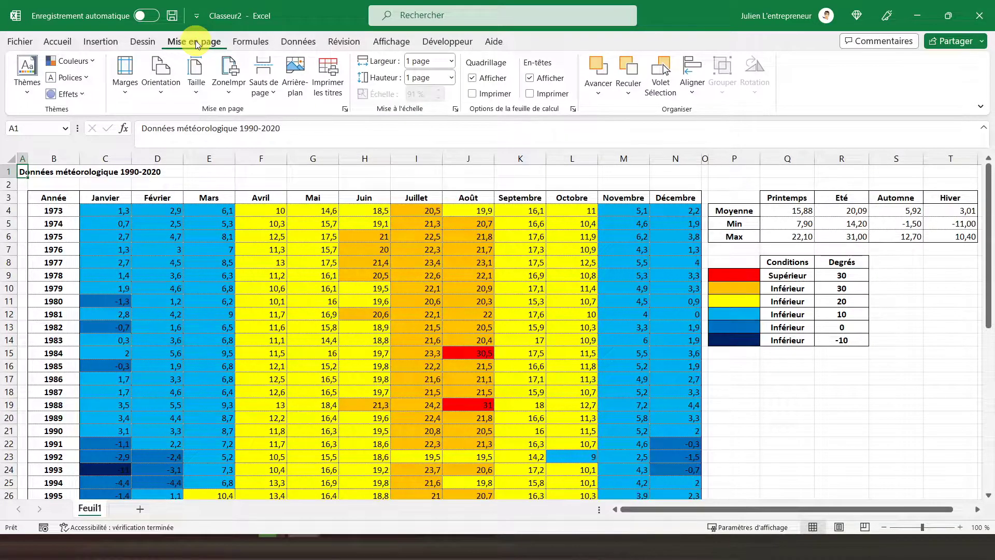
click(346, 111)
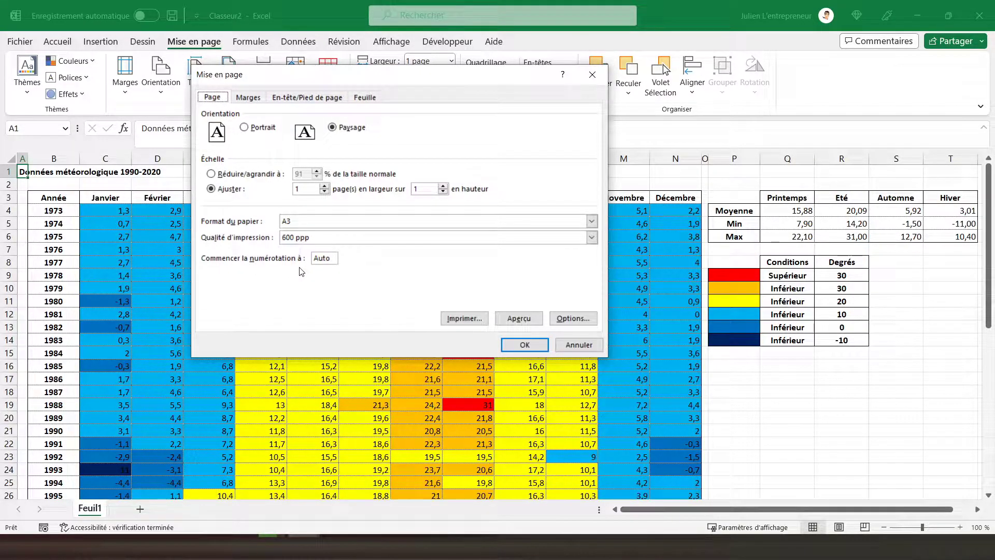
Step: Preview the printout, then reopen page setup's header/footer settings and start a custom header
click(520, 319)
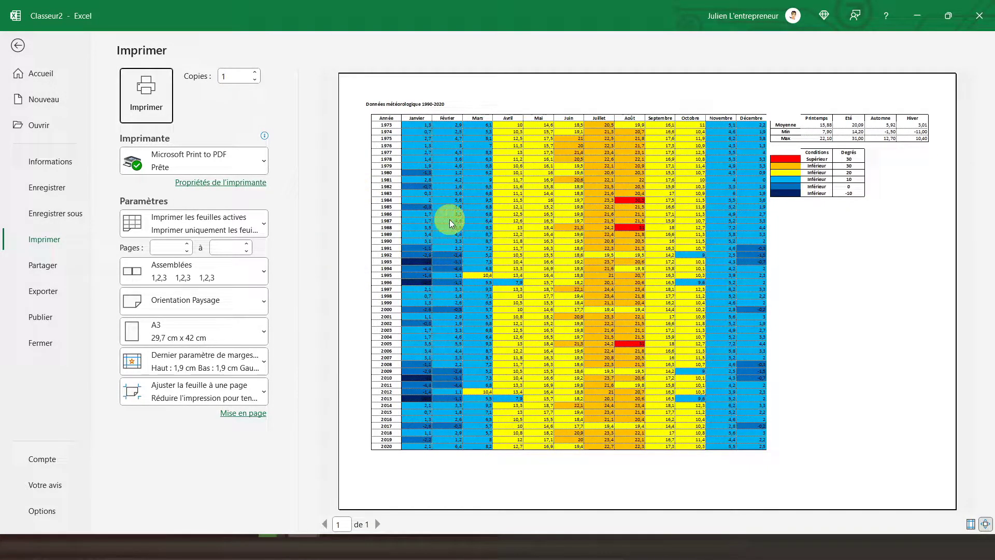
click(18, 45)
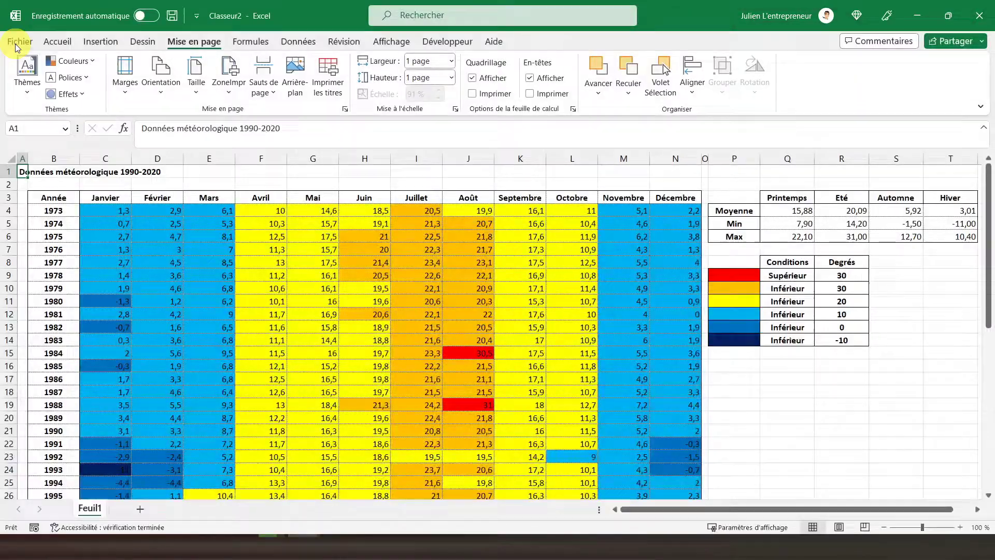
click(345, 108)
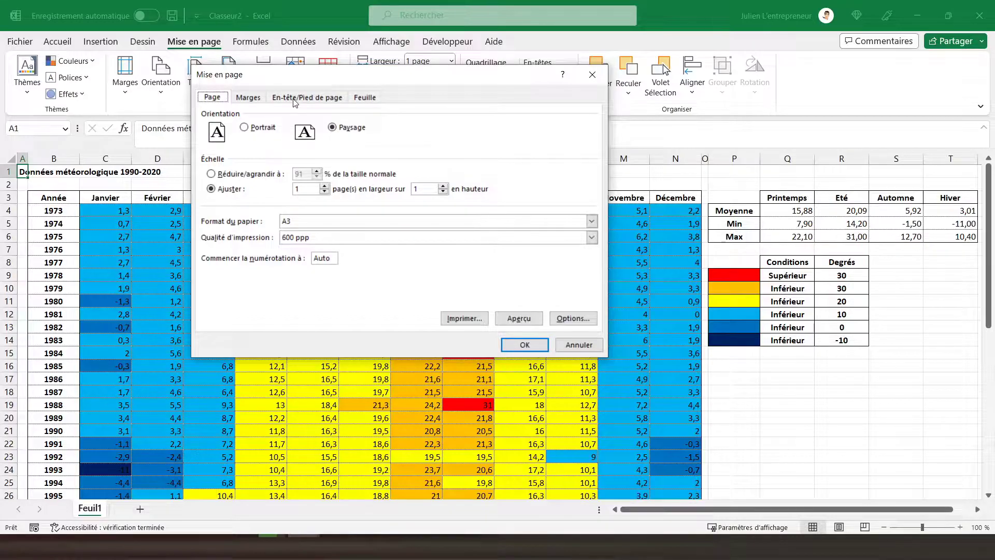
click(295, 98)
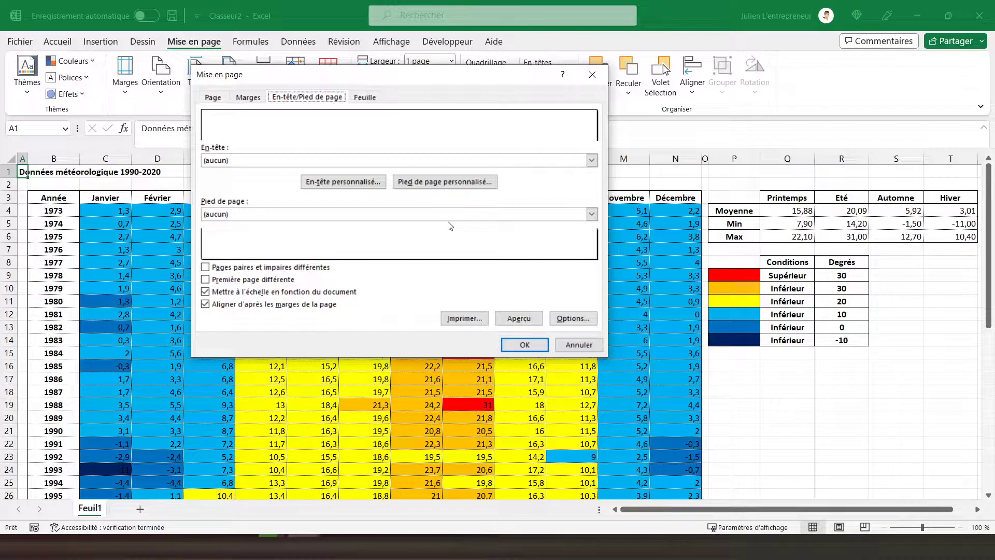
click(330, 183)
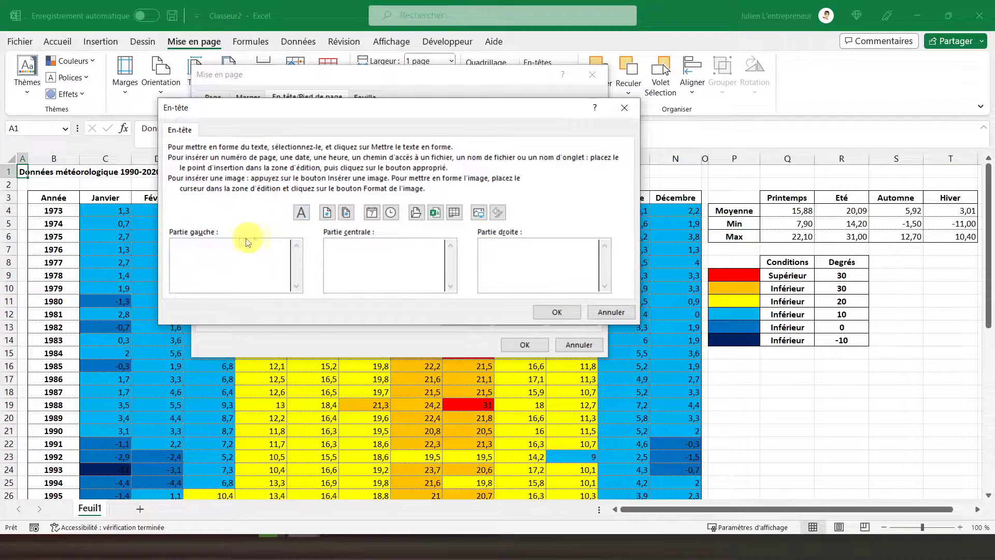
Step: Enter 'Données météo' in the centre section of the custom header
click(242, 240)
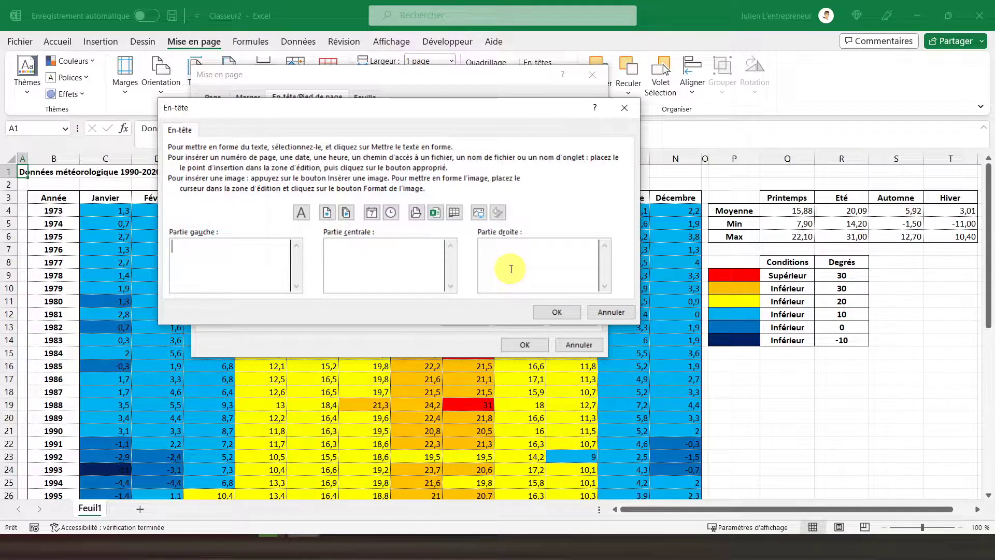
click(363, 249)
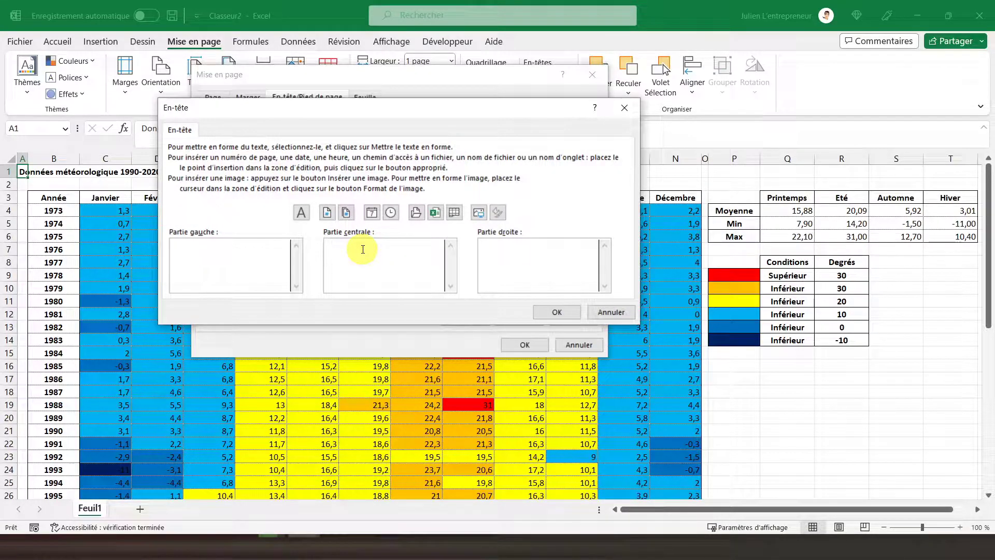
text(Données météo)
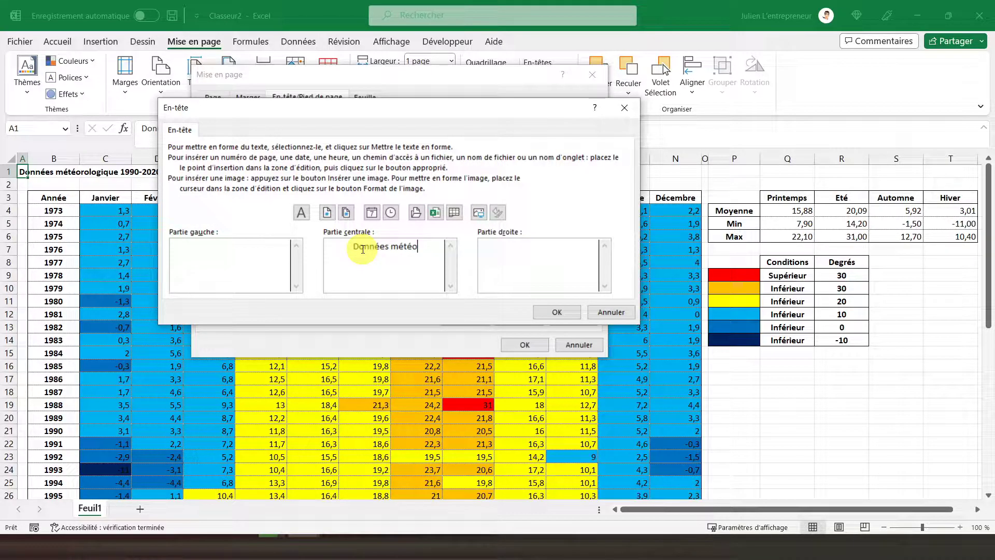
click(544, 311)
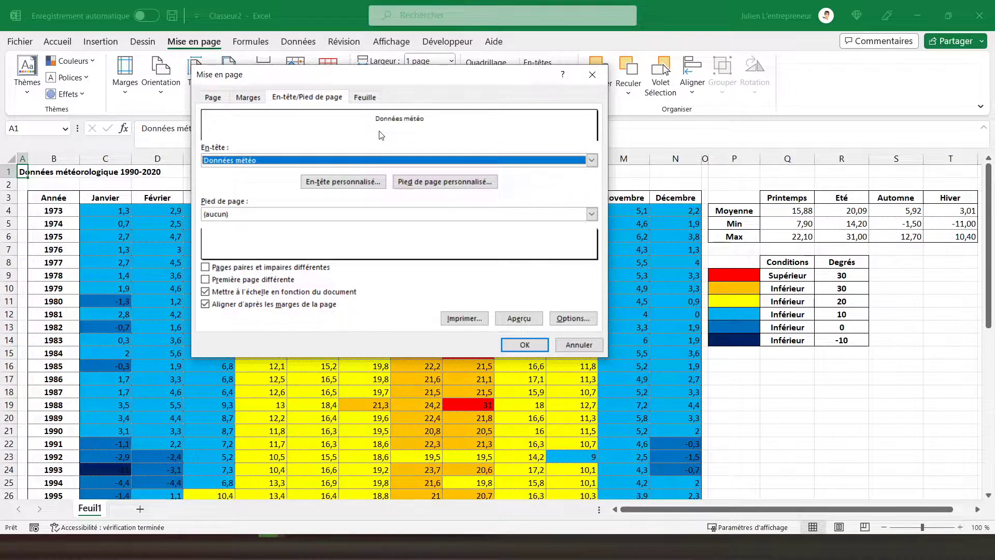
Step: Insert the current date into the right section of the custom footer
click(417, 185)
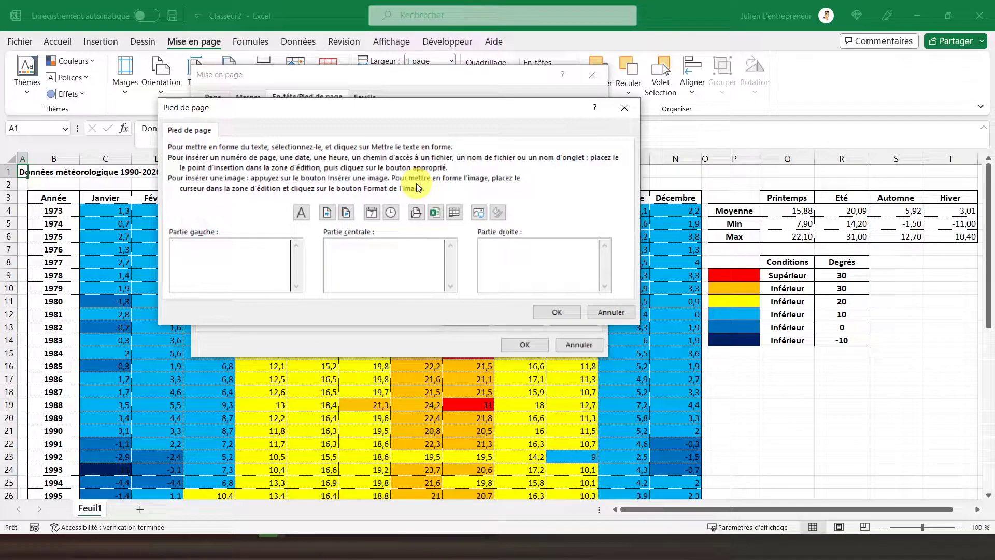
click(306, 206)
click(373, 212)
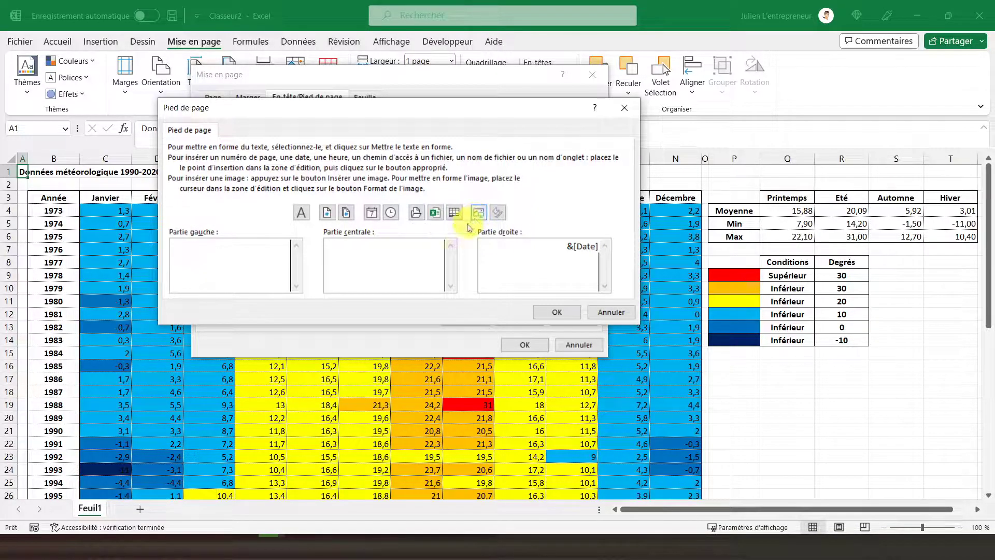
click(550, 315)
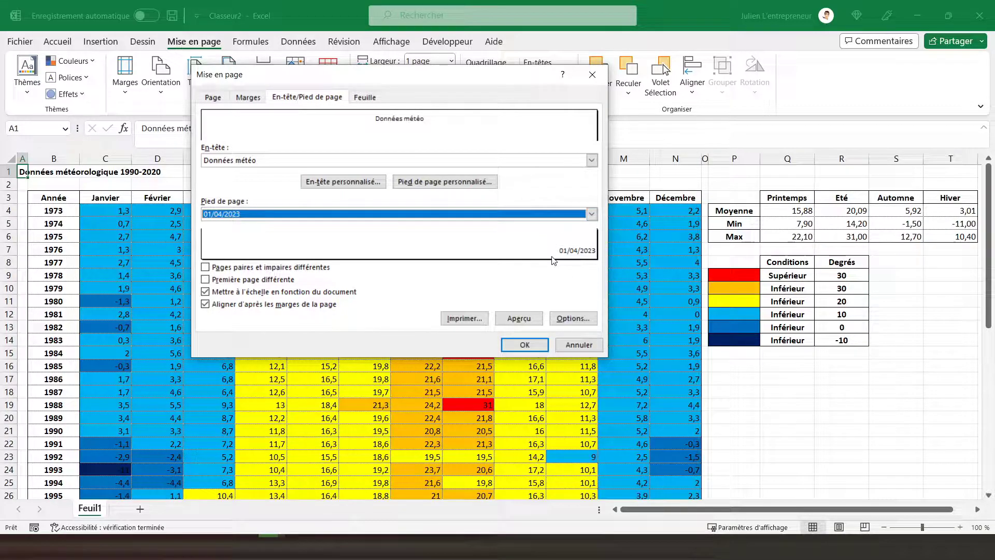
Step: Apply page setup and check the 'Données météo' header and 01/04/2023 footer in print preview
click(514, 343)
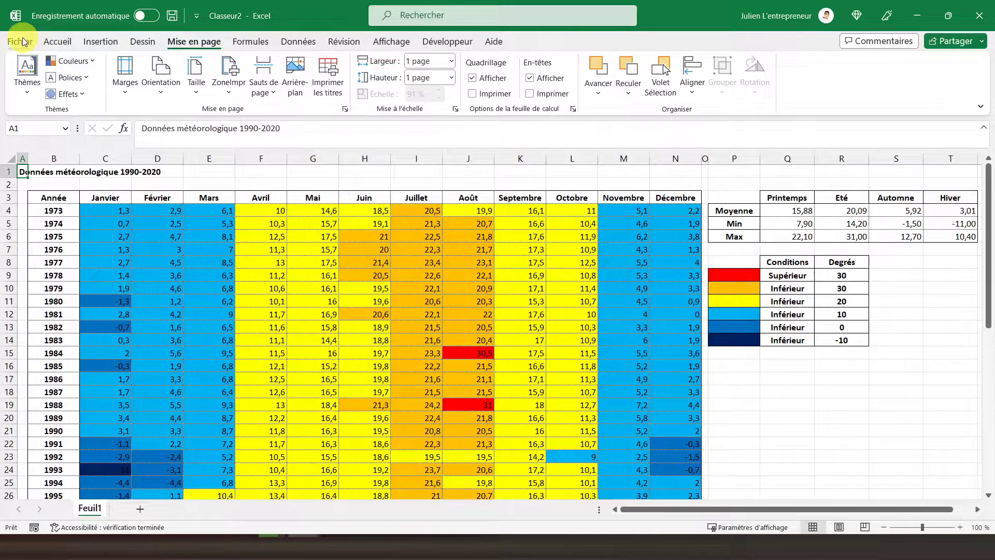
click(21, 41)
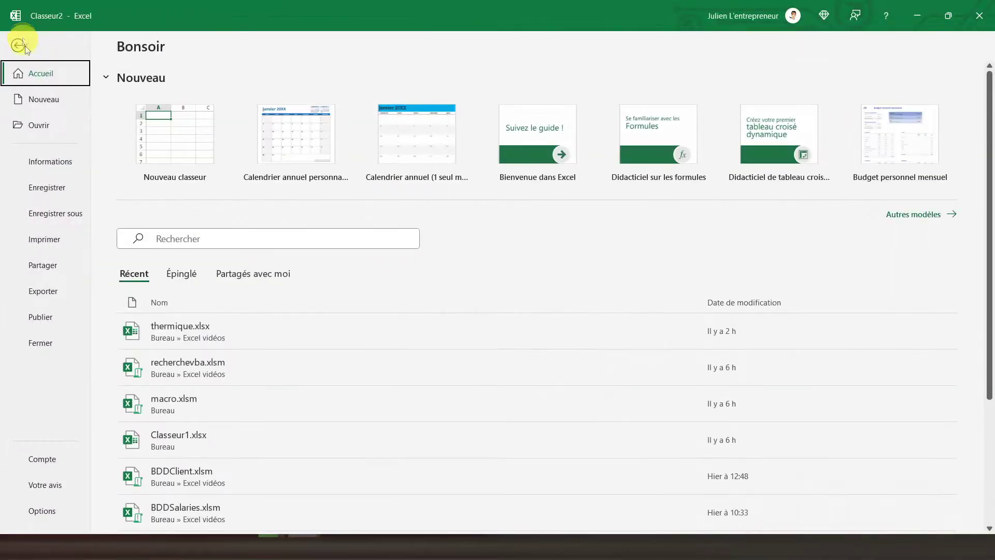
click(57, 240)
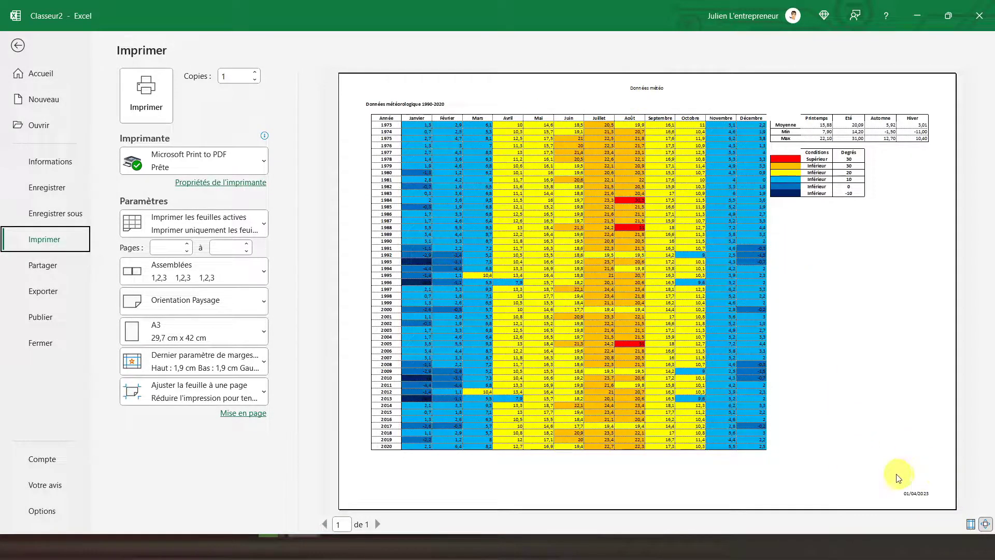
click(17, 45)
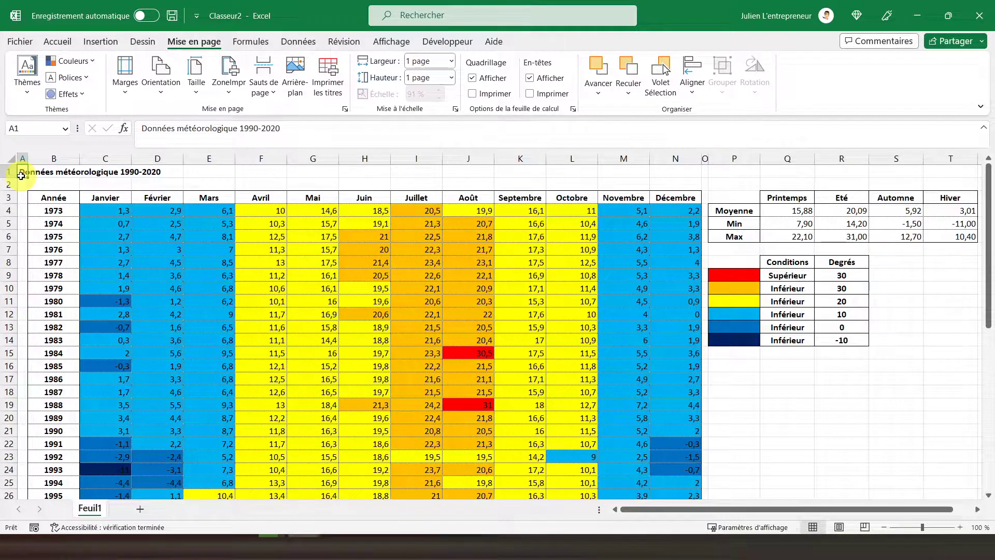
Step: Define B3:N51, the Année-to-2020 weather table, as the print area
key(alt+h)
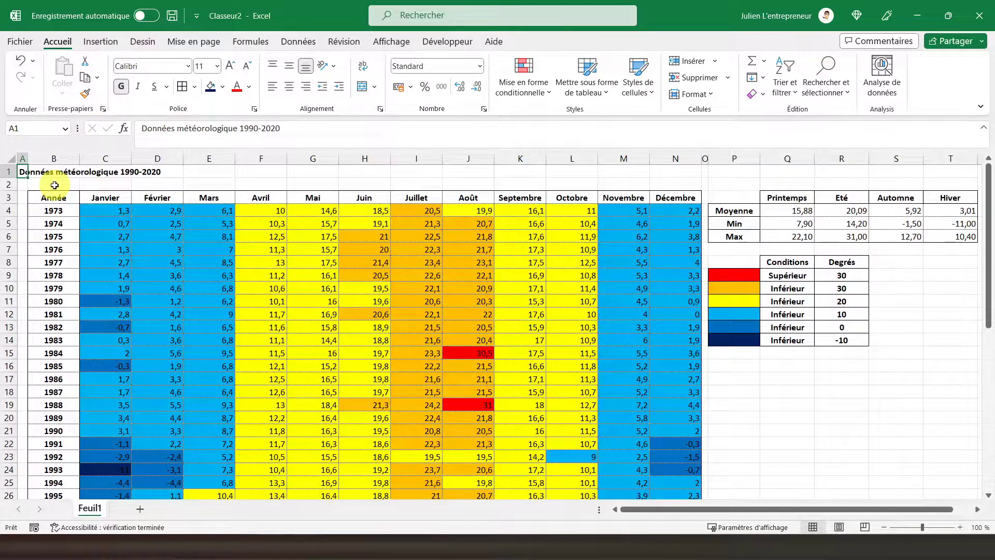
mouse_move(50, 197)
mouse_down()
mouse_move(659, 327)
mouse_move(701, 481)
mouse_move(681, 473)
mouse_up()
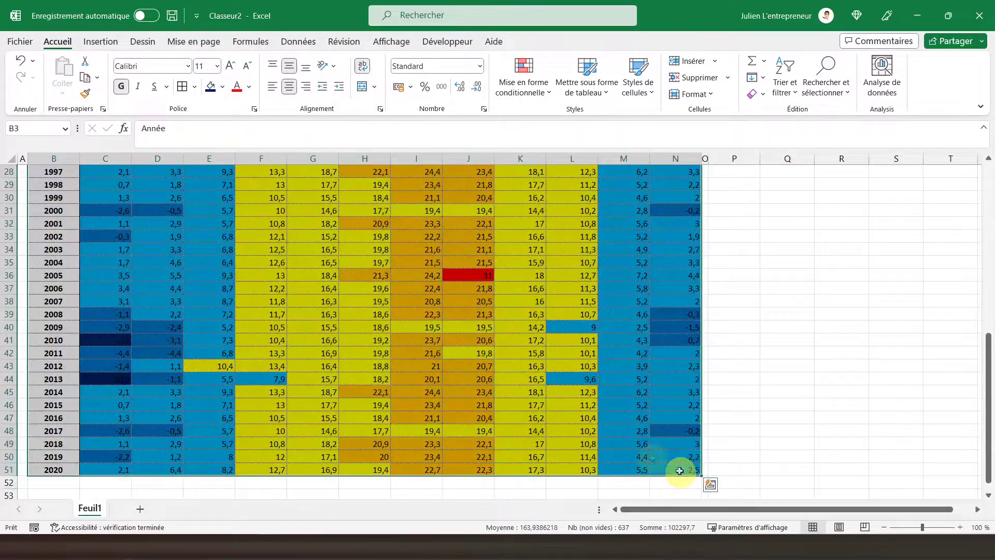
scroll(501, 394, up, 5)
scroll(501, 394, up, 4)
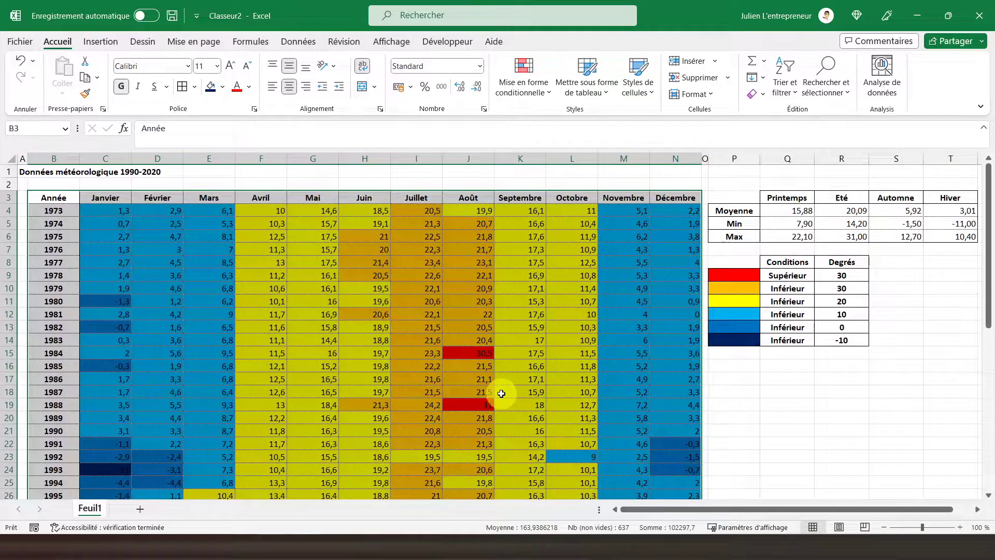
click(191, 47)
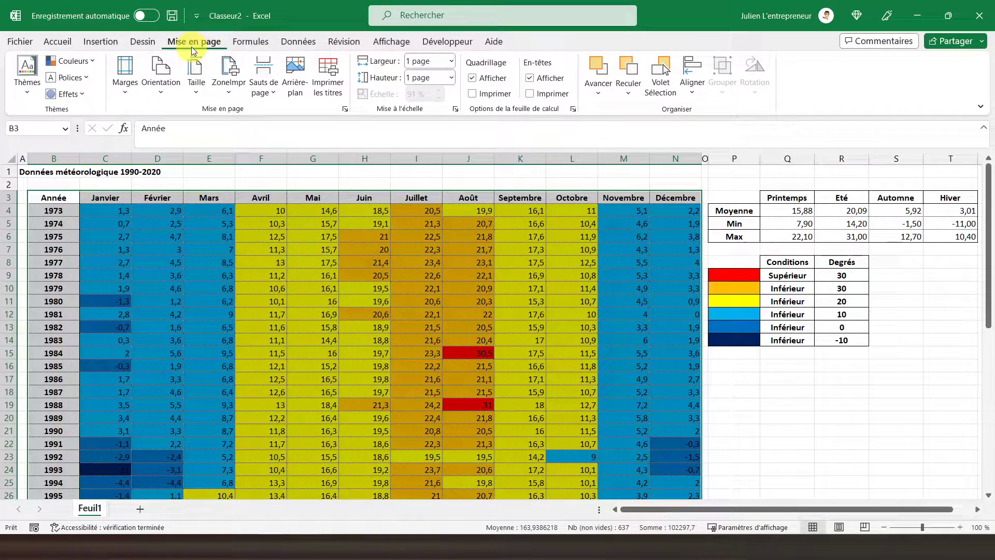
click(229, 86)
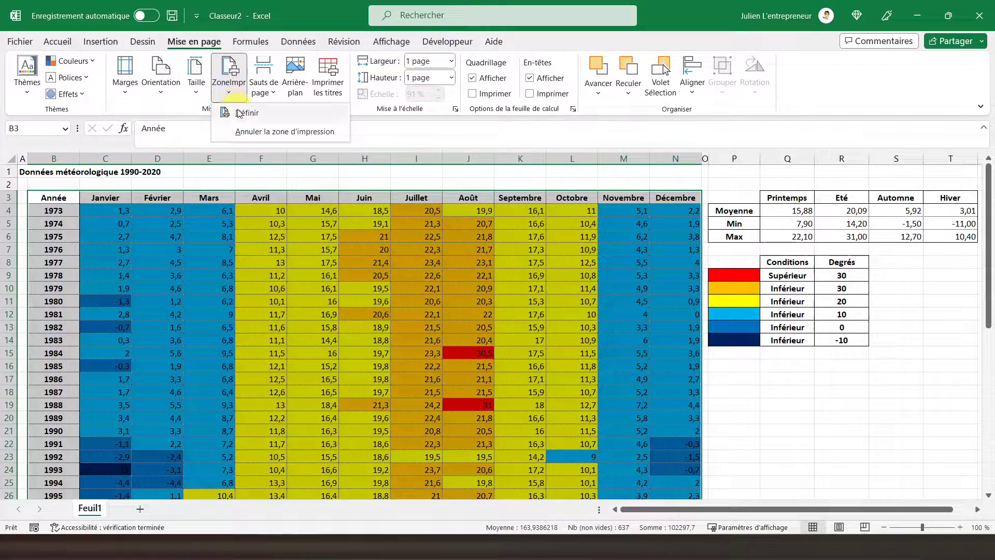
click(240, 112)
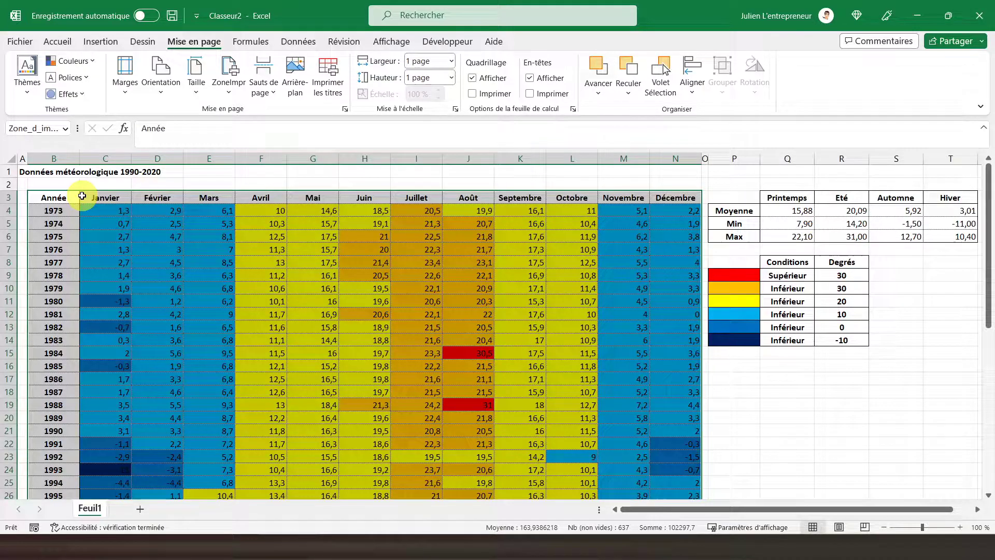
click(392, 45)
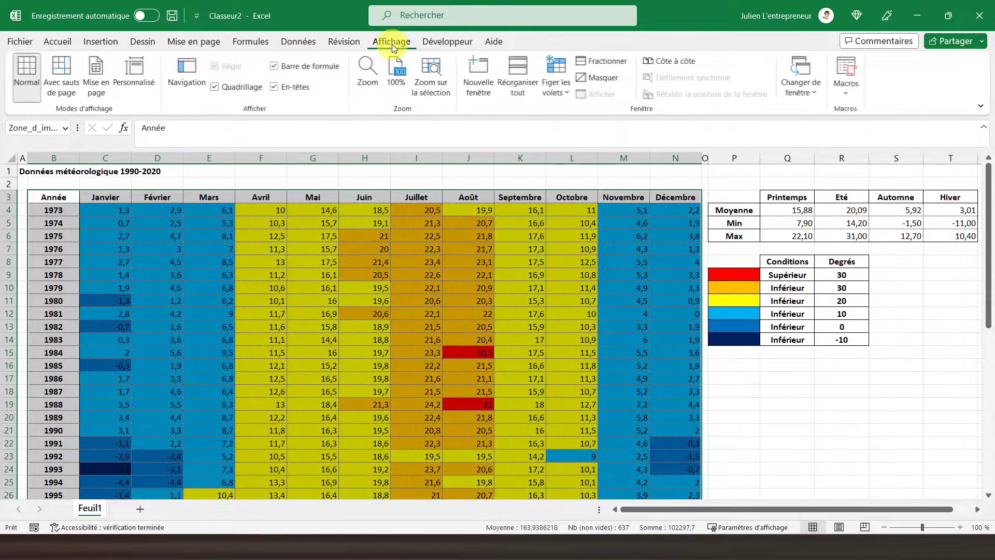
Step: Switch to page-break preview, clear the selection, and zoom back to 100%
click(62, 71)
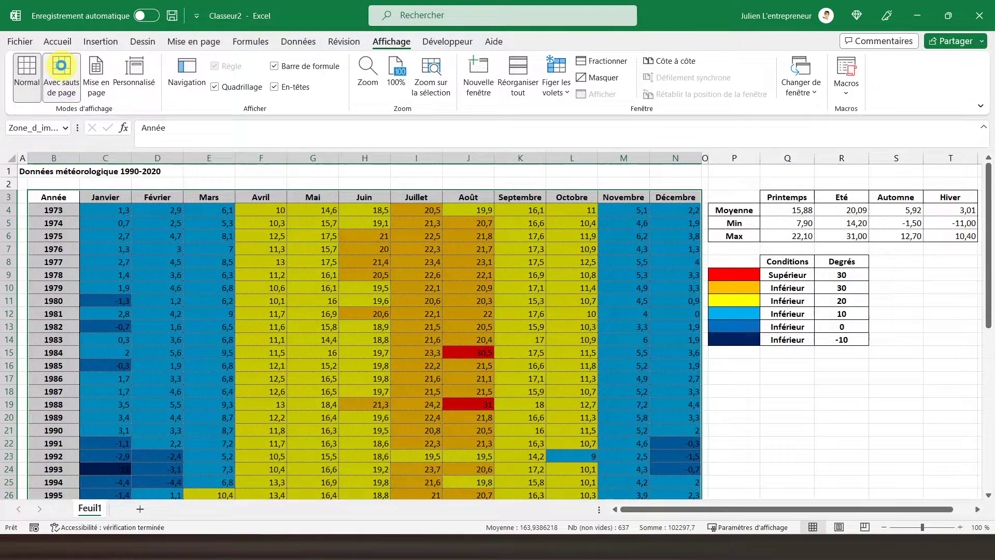
scroll(85, 207, up, 1)
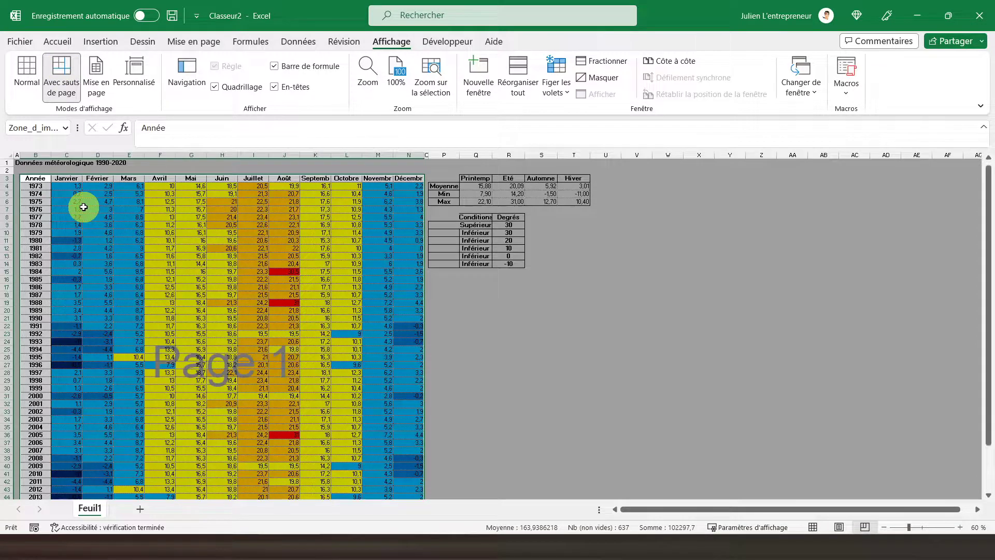
click(37, 186)
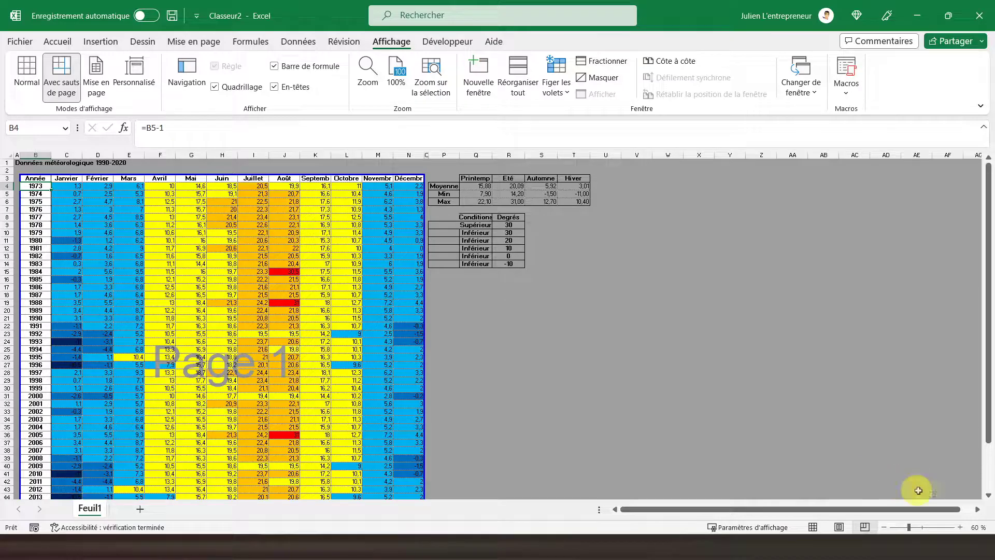
click(960, 528)
click(961, 527)
click(960, 527)
click(960, 527)
scroll(420, 311, up, 1)
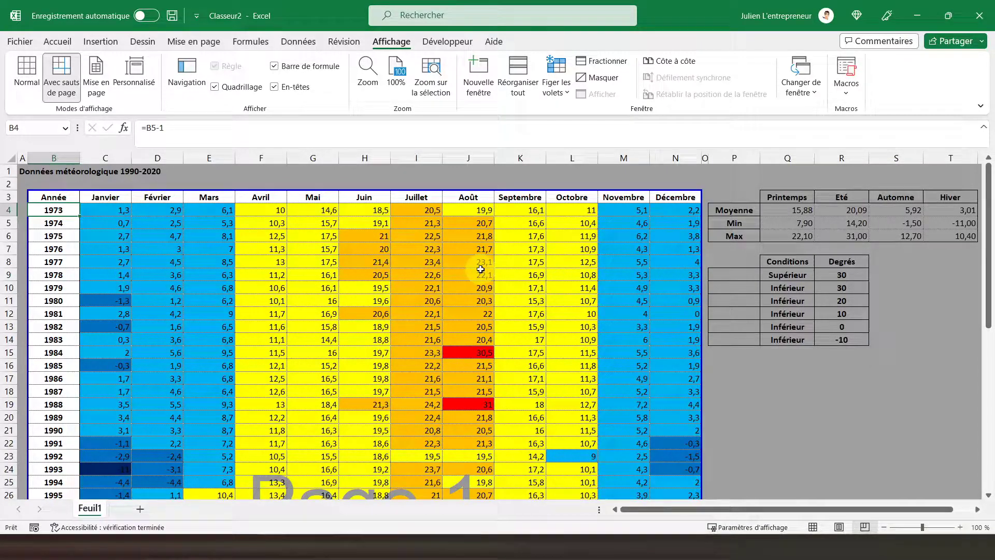
Step: Scroll through the page-break preview, then go to the File backstage
click(190, 43)
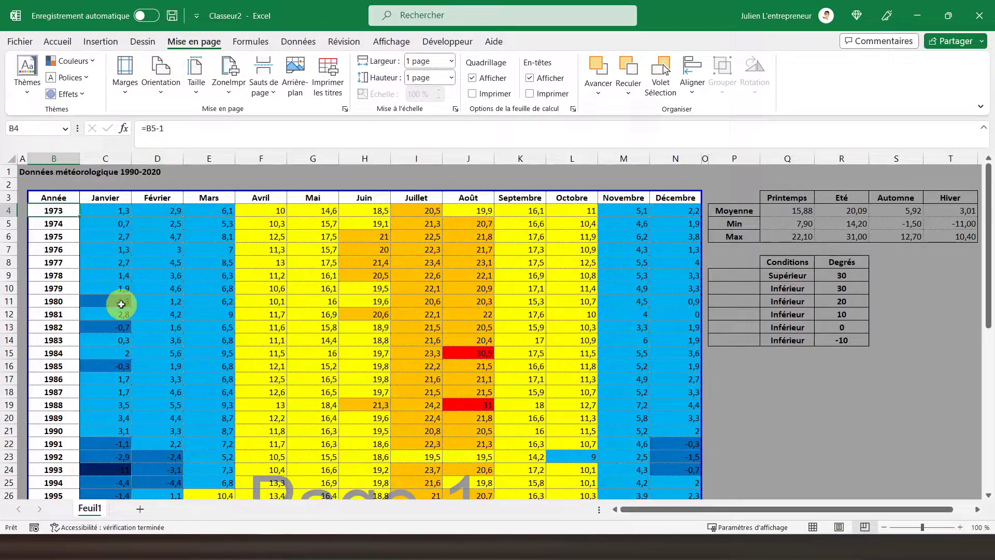
scroll(120, 304, down, 5)
scroll(120, 305, down, 1)
scroll(120, 304, down, 2)
scroll(120, 304, down, 2)
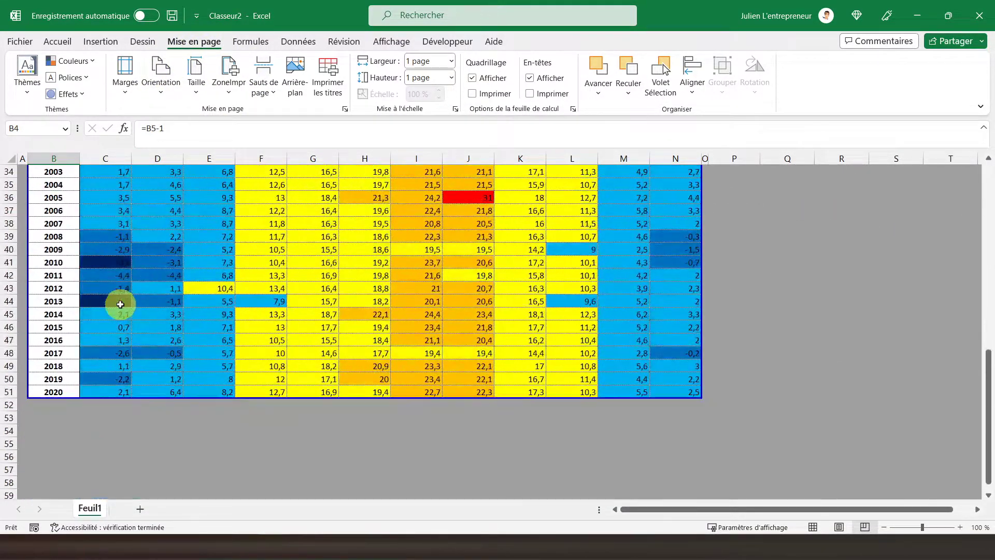
scroll(215, 316, up, 3)
scroll(215, 316, up, 5)
scroll(215, 316, up, 3)
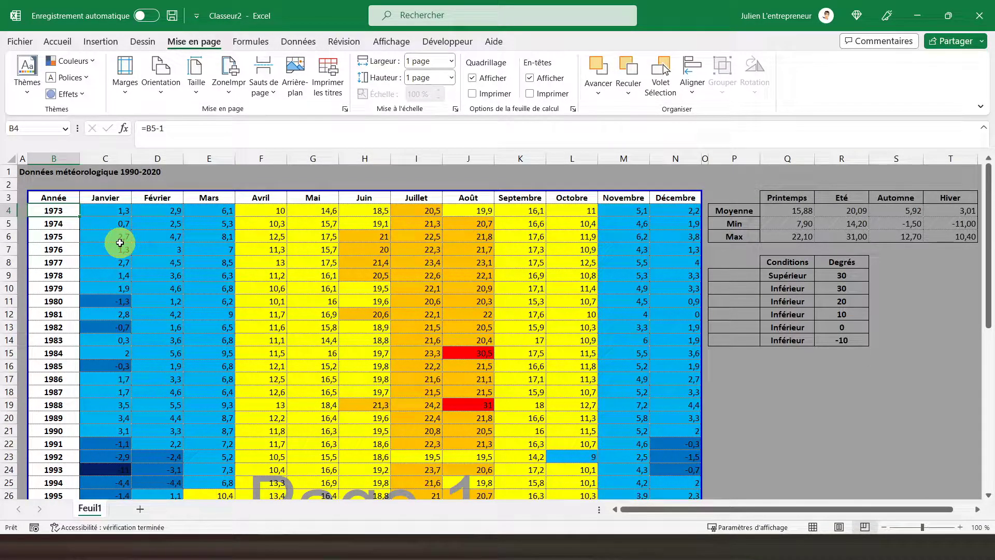
click(29, 45)
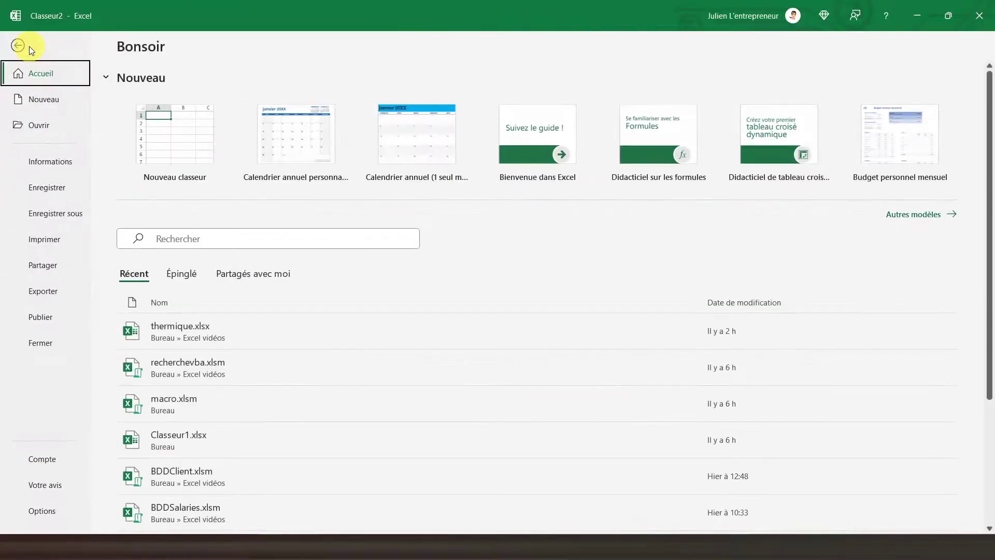
Step: Set print scaling to 'Ajuster toutes les colonnes à une page' and return to the sheet
click(64, 236)
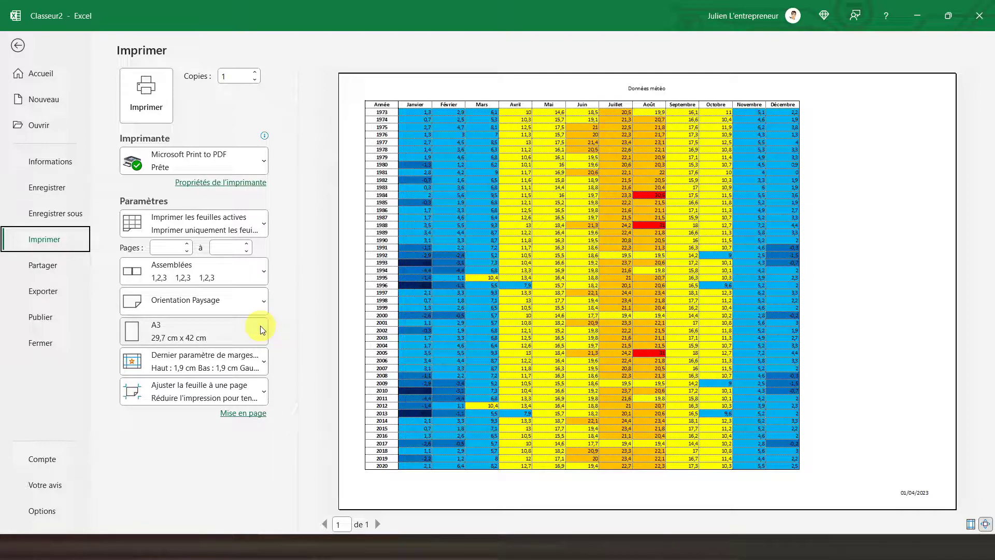
click(235, 359)
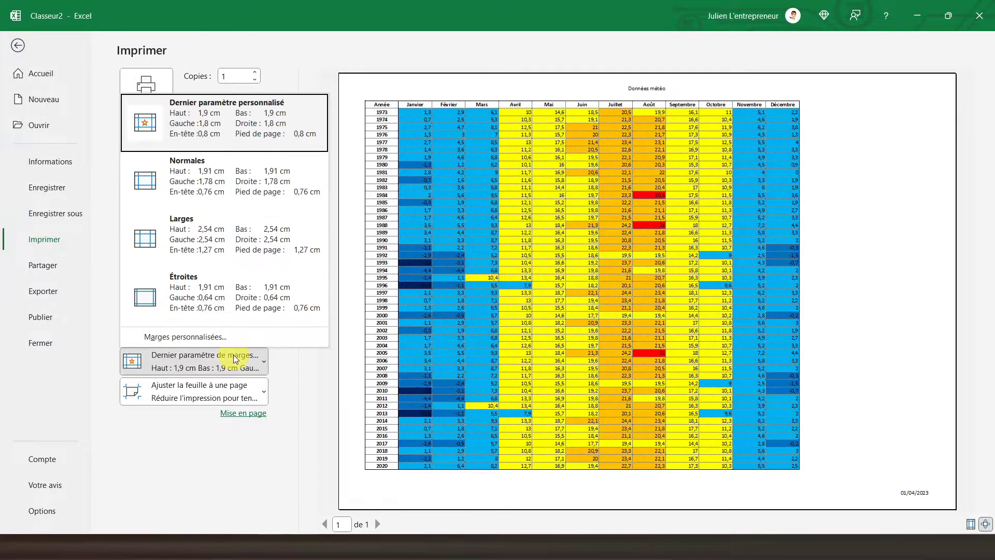
click(205, 390)
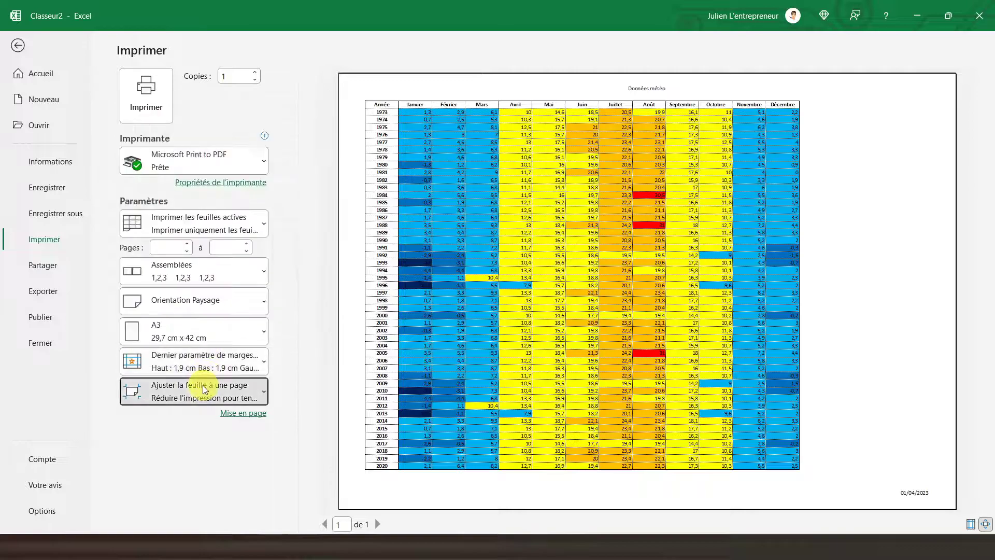
click(205, 389)
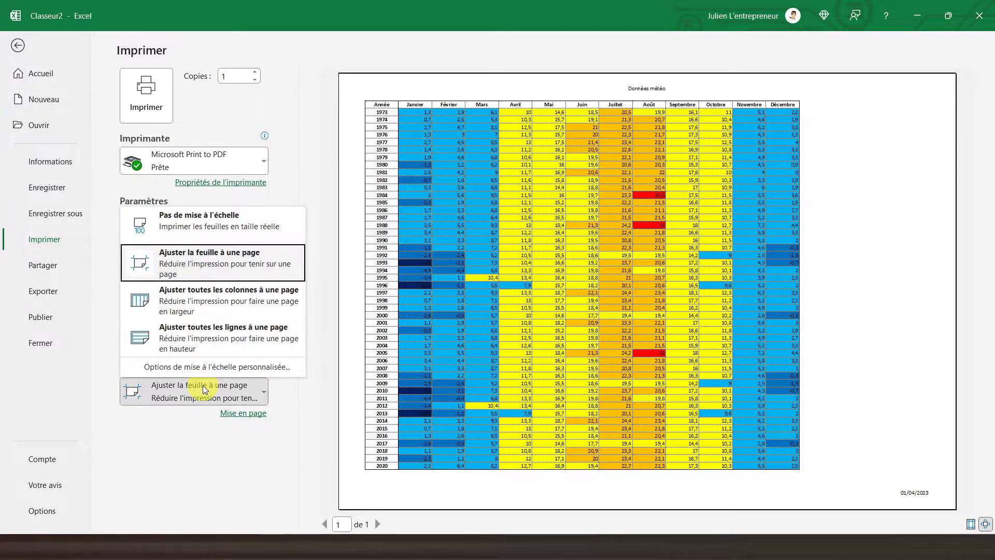
click(226, 308)
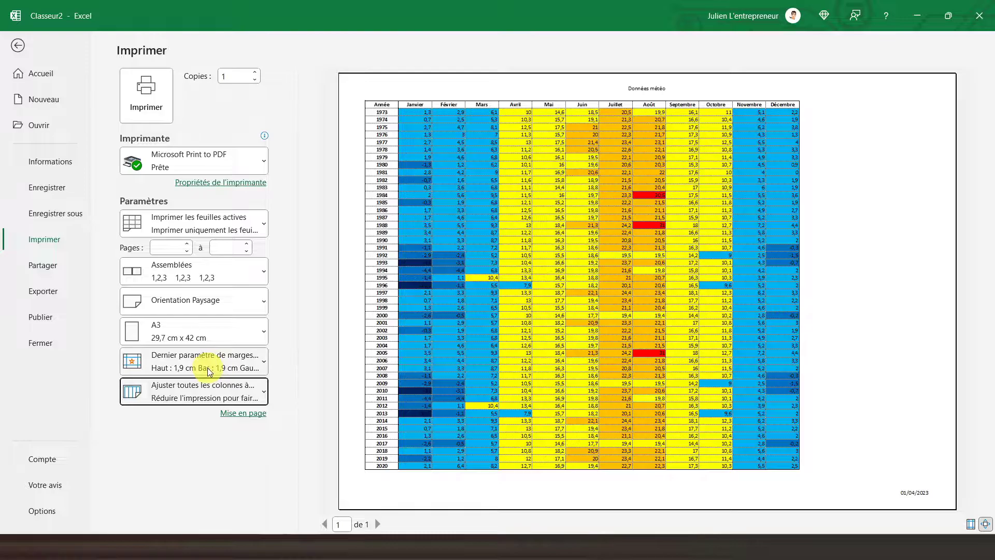
click(18, 45)
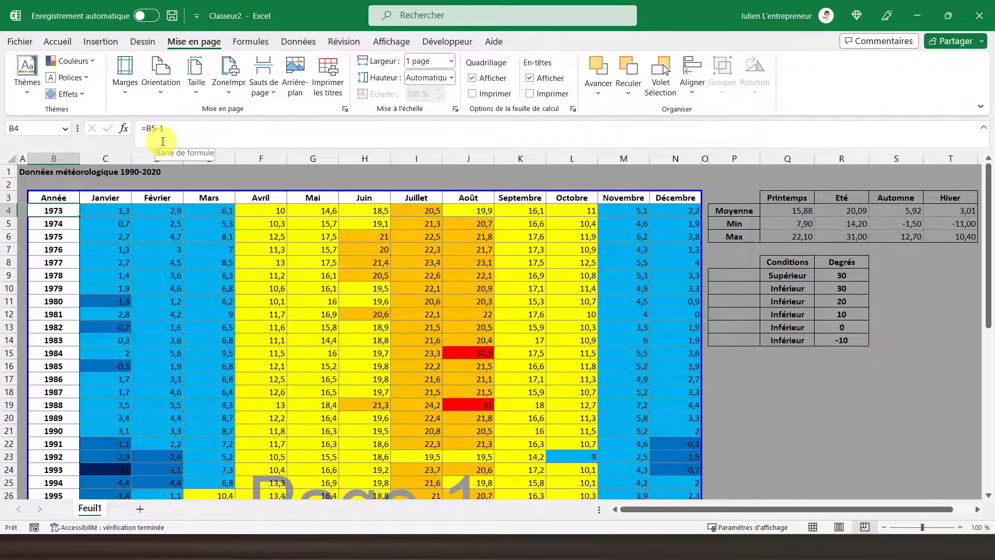
Step: Drag the blue page-break line down from above row 4 into the table
click(264, 93)
click(278, 111)
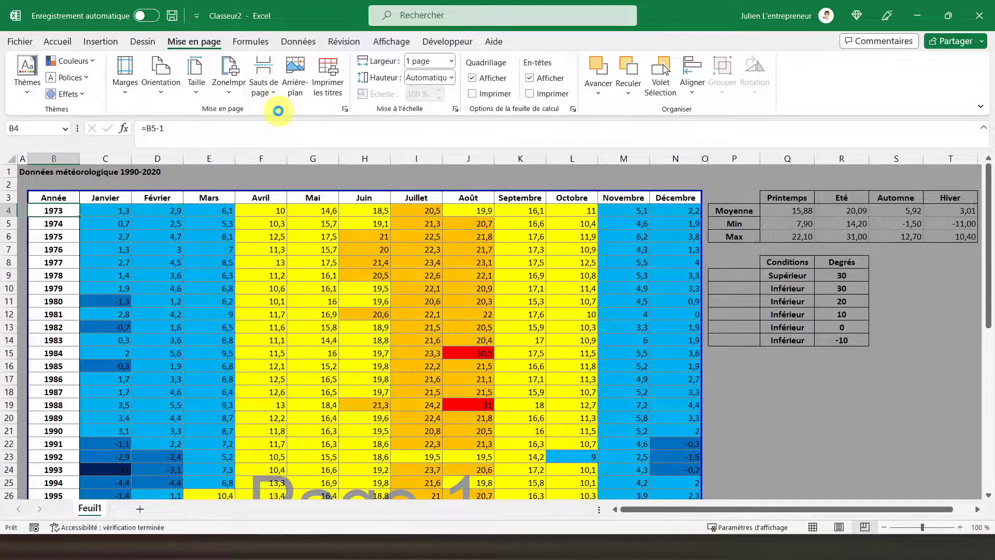
drag(184, 207, 181, 224)
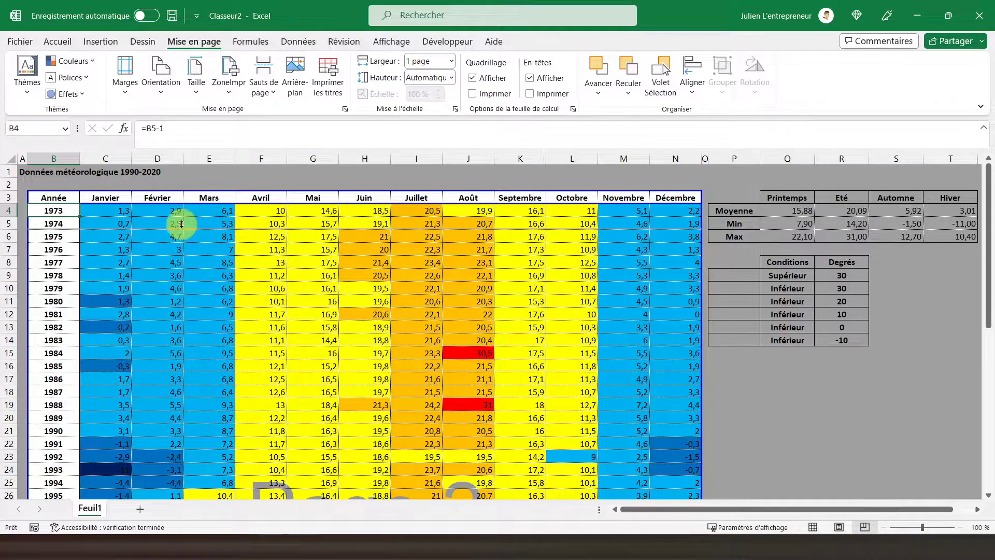
drag(181, 224, 179, 281)
scroll(179, 280, down, 2)
scroll(179, 281, up, 2)
scroll(179, 280, up, 1)
scroll(295, 323, down, 2)
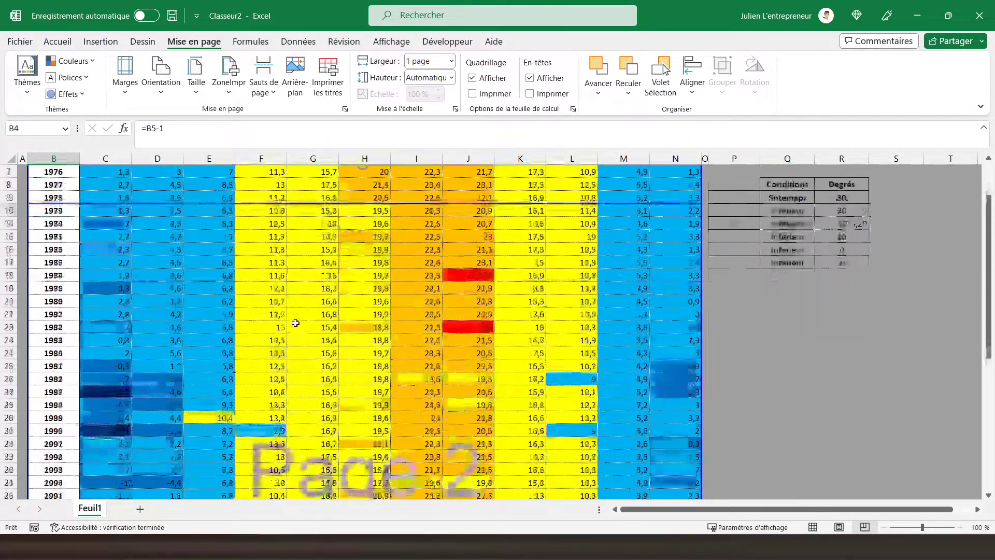
scroll(295, 323, down, 3)
scroll(233, 301, up, 5)
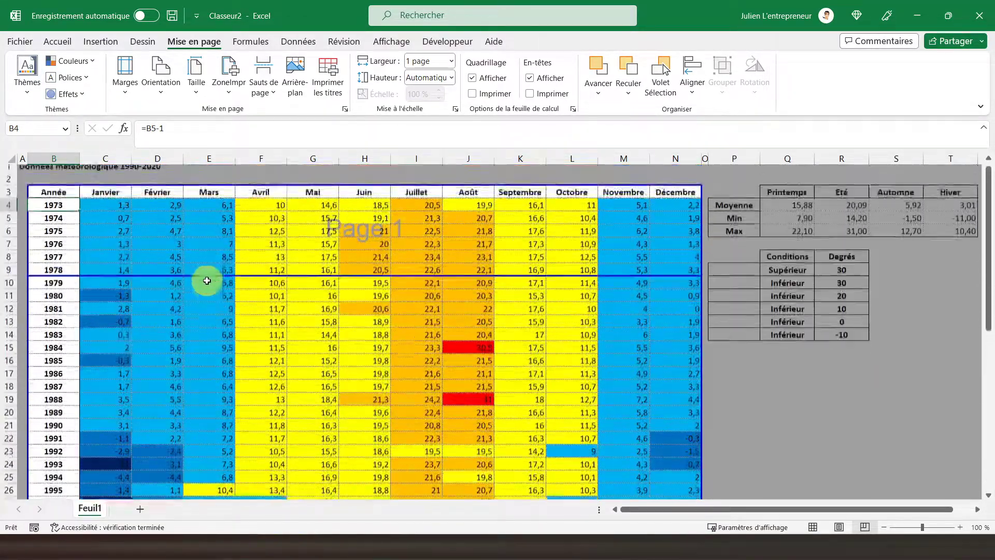
scroll(206, 280, down, 1)
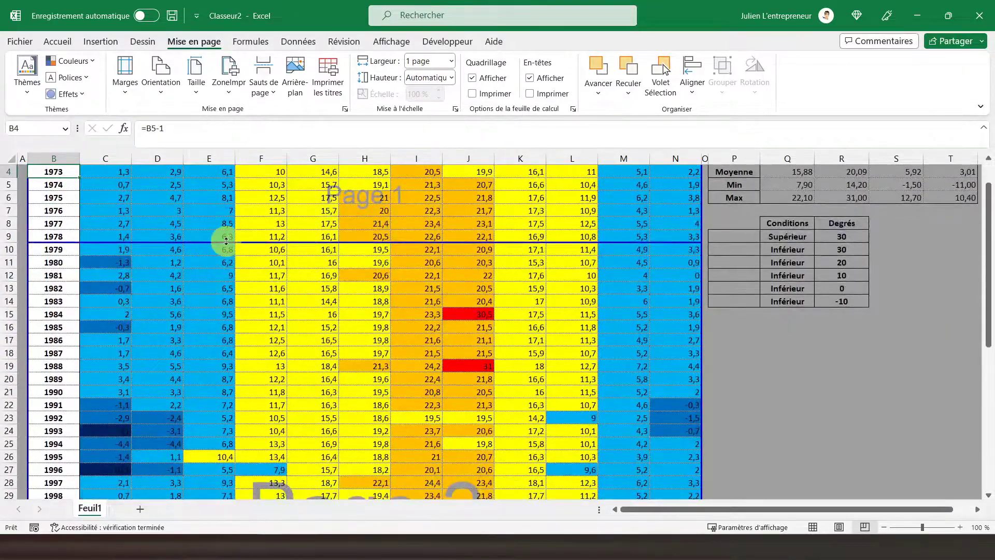
Step: Place the page break between rows 31 and 32, right after the year 2000
drag(226, 240, 238, 532)
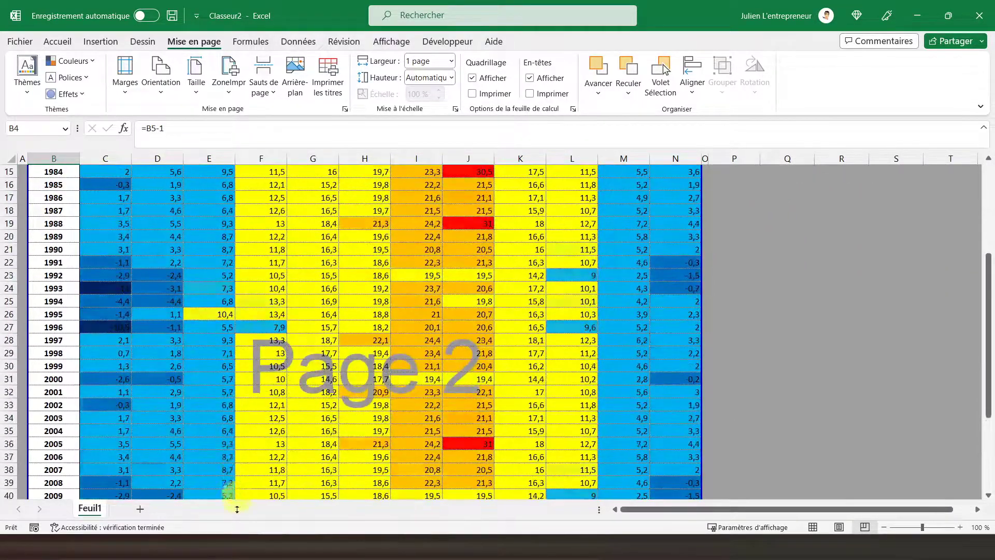
mouse_move(240, 531)
mouse_down()
mouse_move(274, 156)
mouse_move(263, 239)
mouse_up()
scroll(263, 239, up, 5)
scroll(291, 221, down, 6)
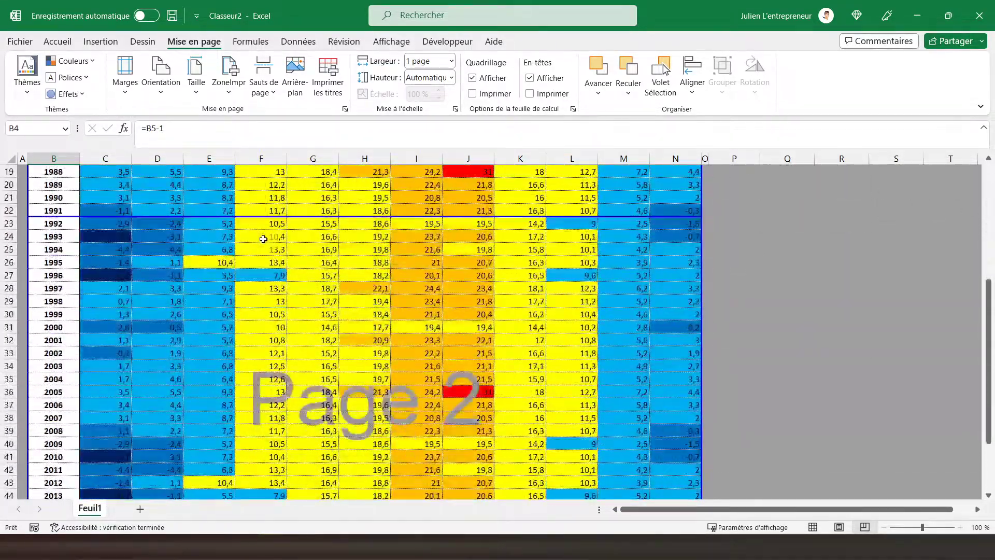
drag(293, 218, 284, 332)
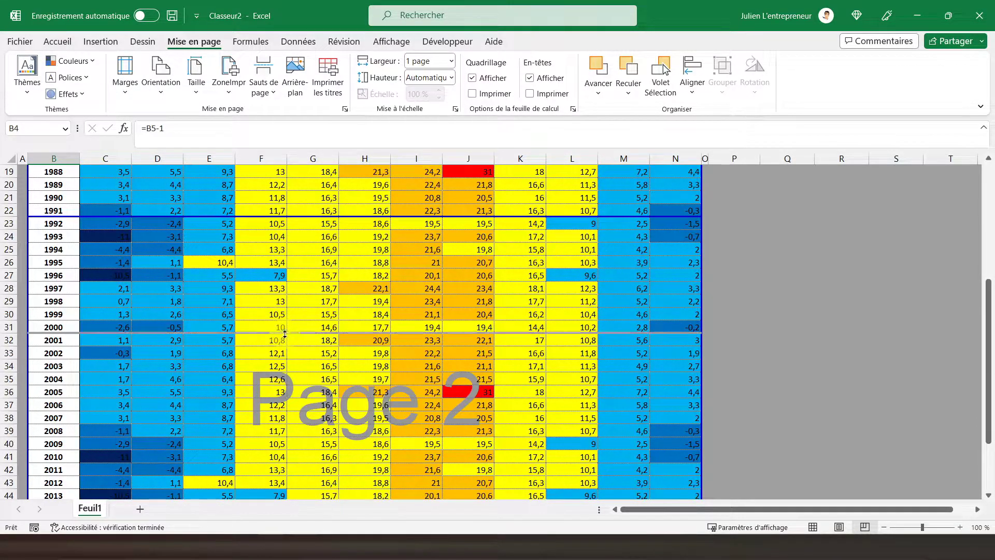
scroll(284, 334, up, 4)
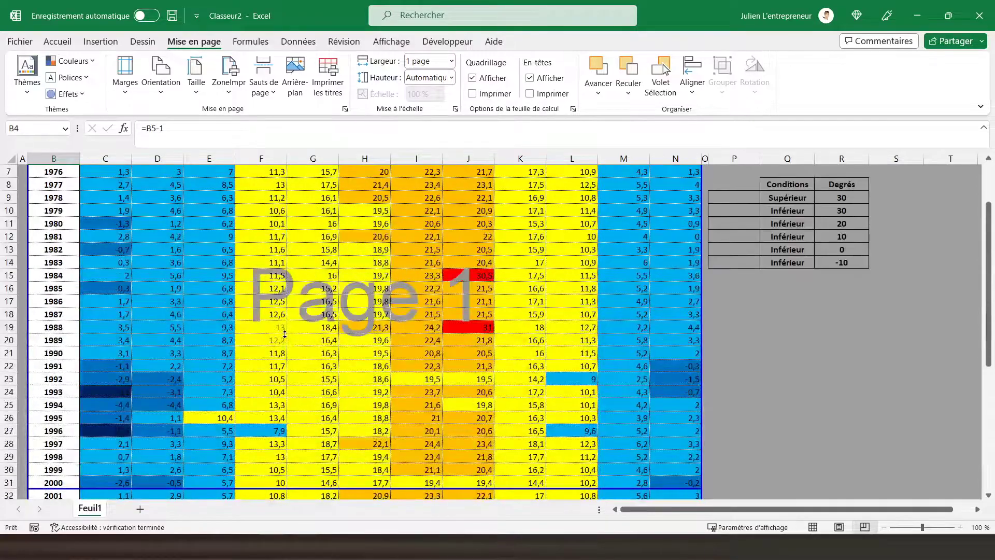
scroll(284, 333, up, 2)
scroll(284, 333, down, 4)
scroll(232, 263, up, 4)
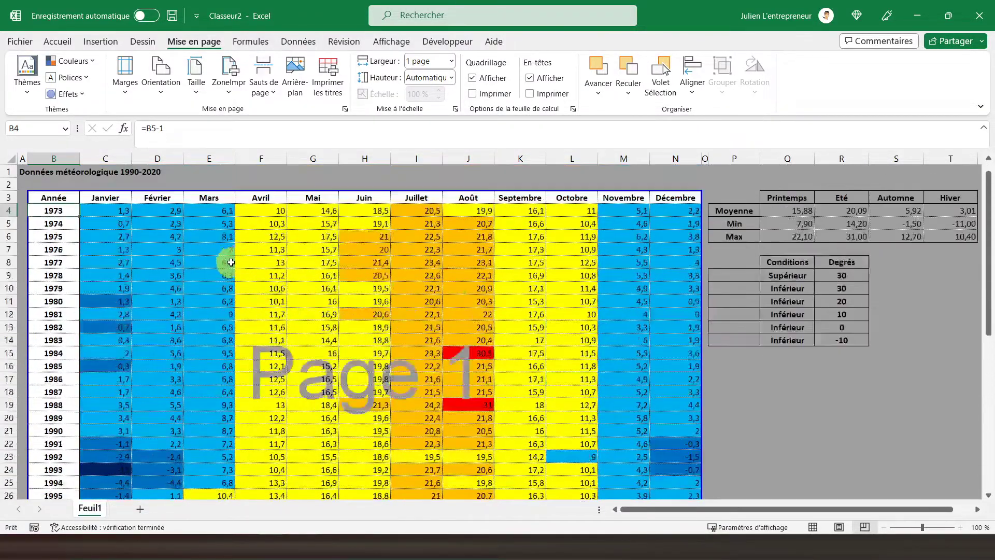
Step: Preview both printed pages, 1973–2000 and 2001–2020, then return to the worksheet
click(20, 41)
click(48, 243)
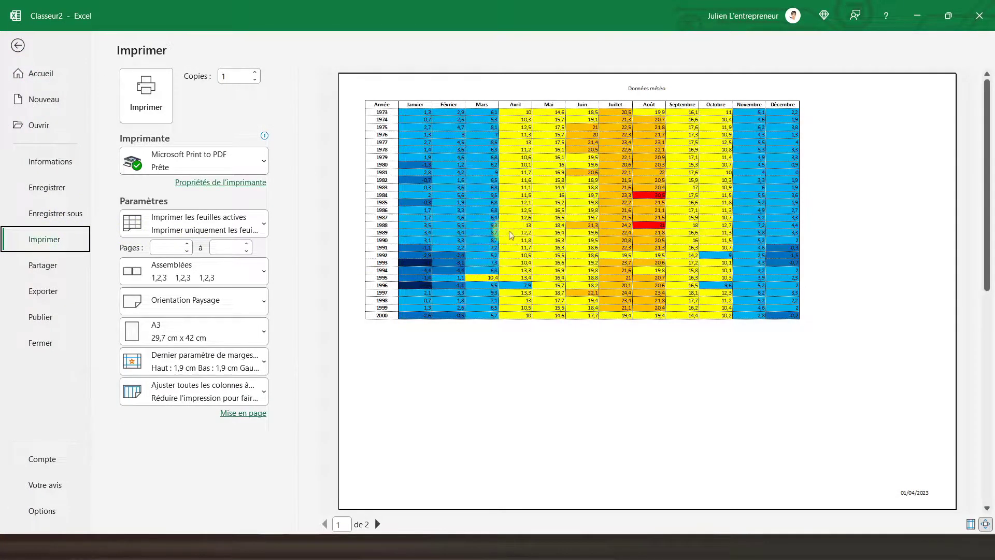
click(376, 524)
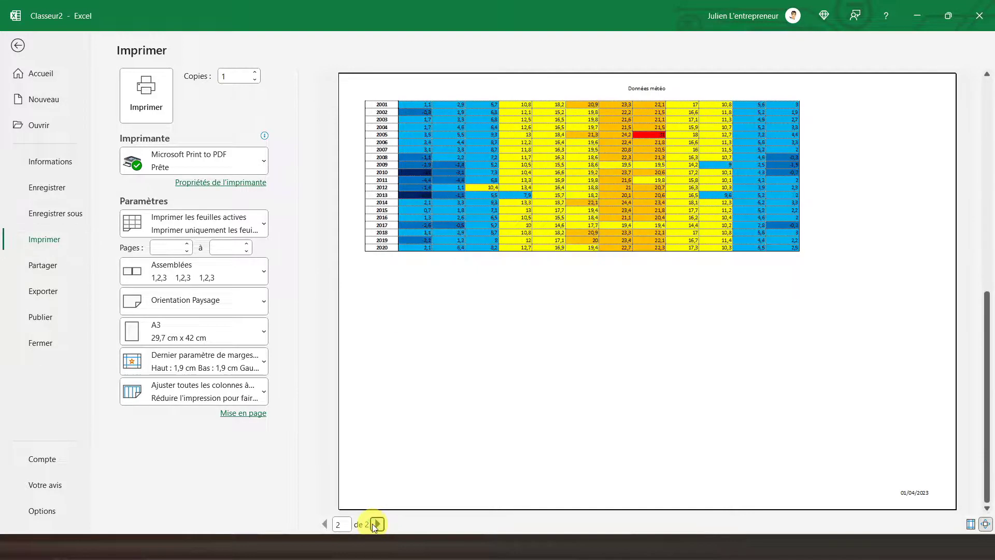
click(324, 524)
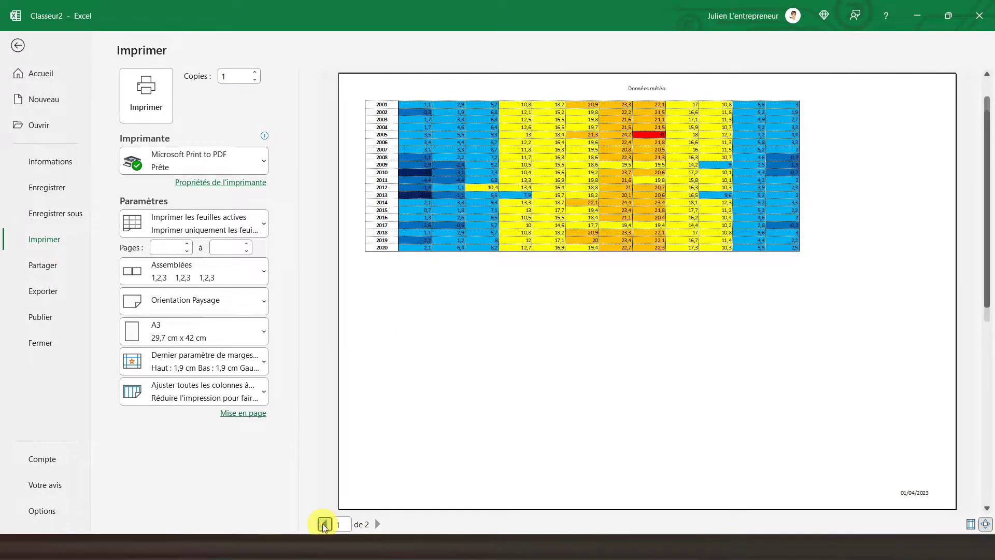
click(378, 524)
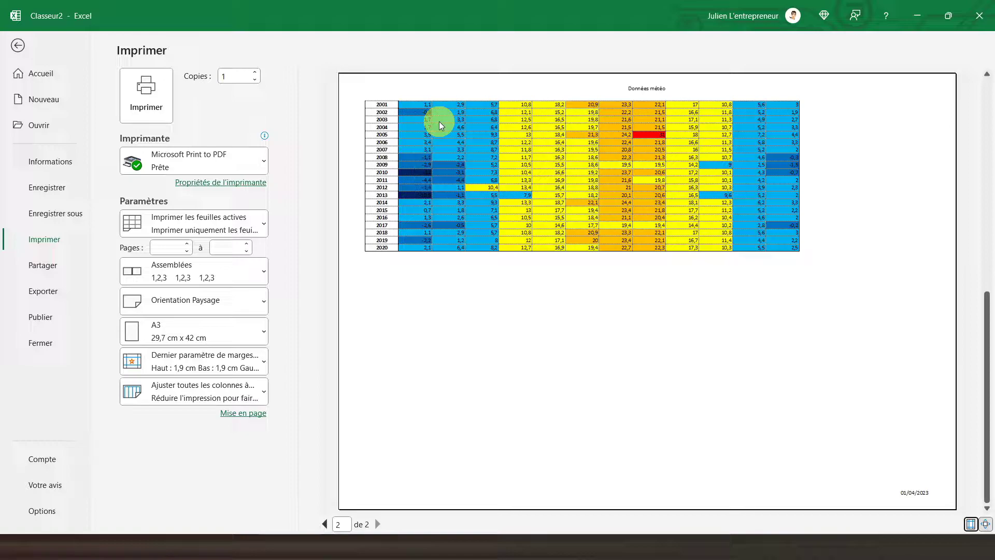
click(18, 46)
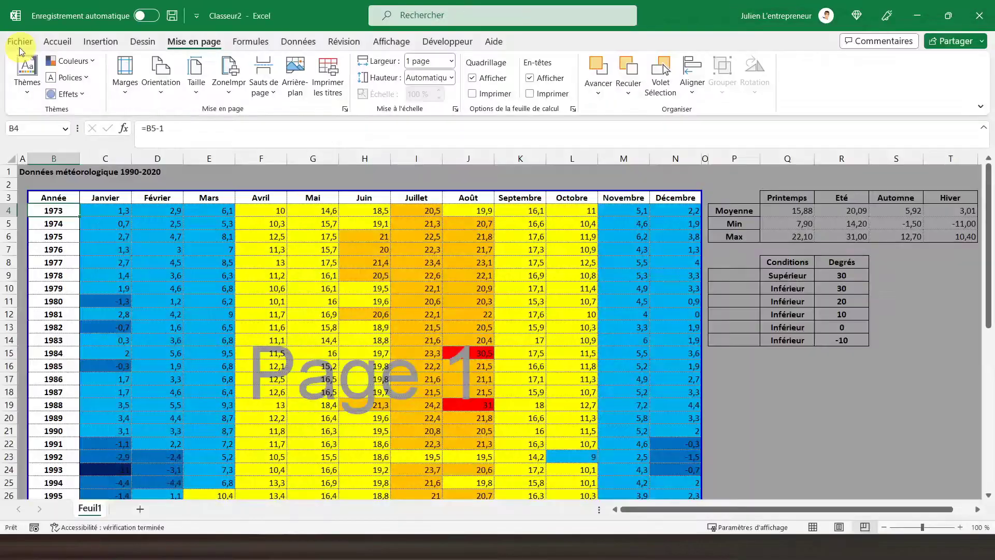
Step: Set 'Lignes à répéter en haut' to $3:$3 in Page Setup so the month headers print on every page
click(9, 197)
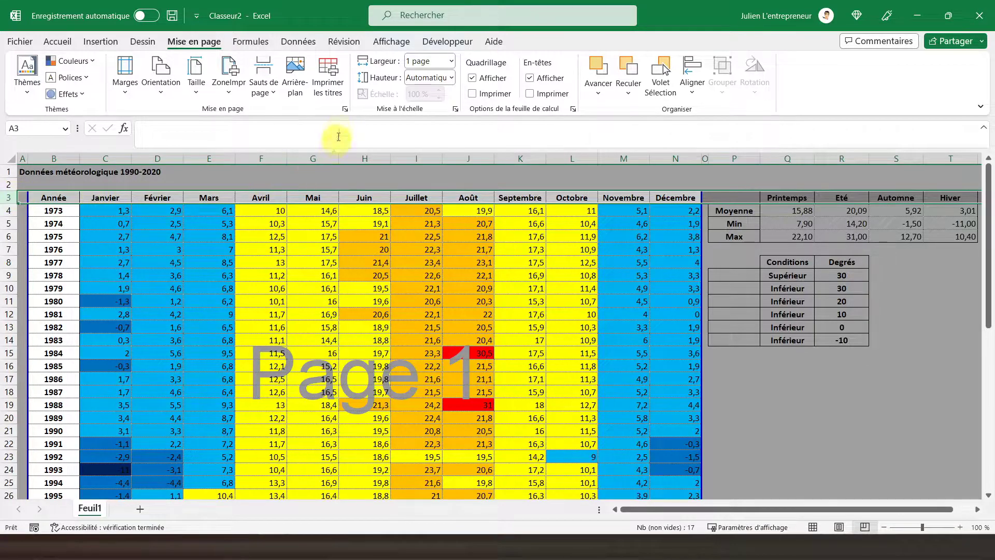
click(345, 110)
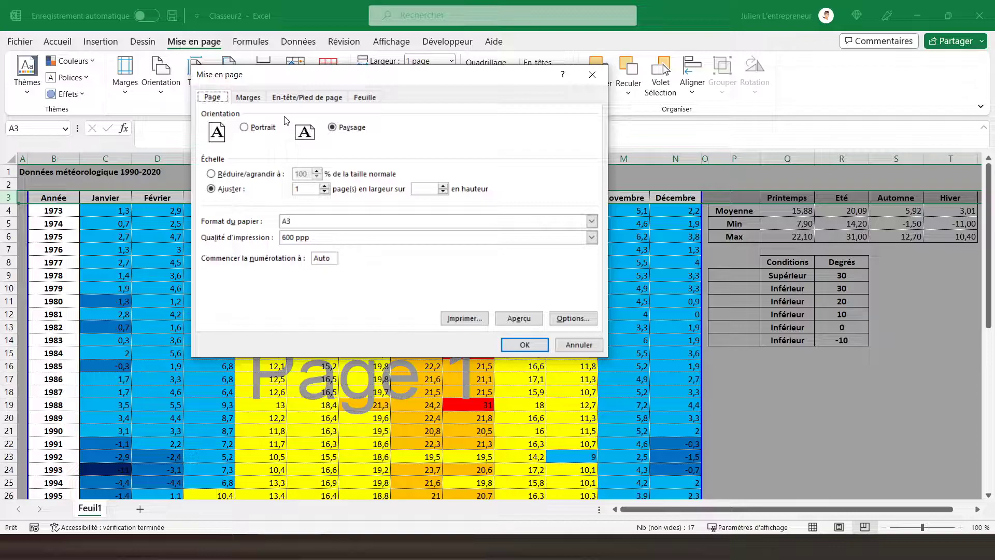
click(249, 97)
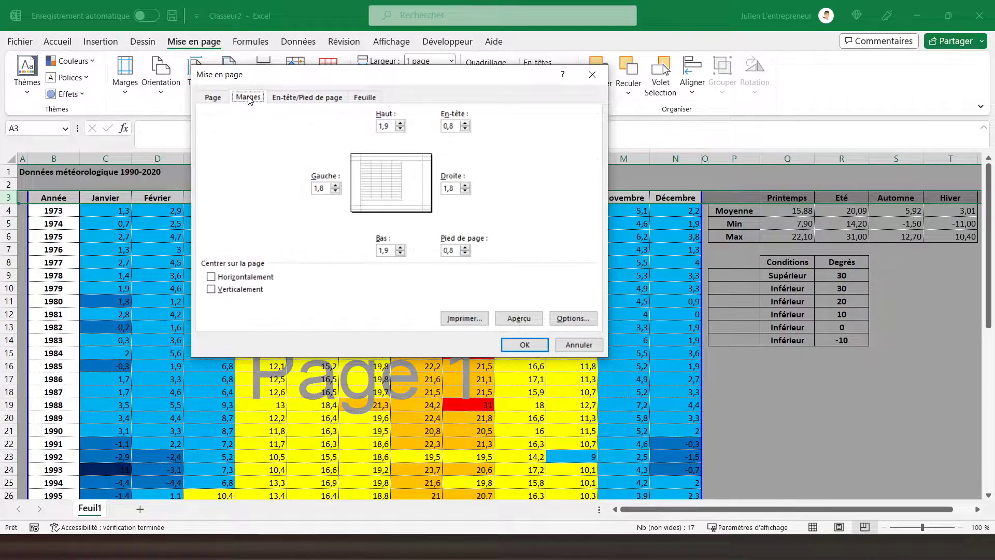
click(305, 99)
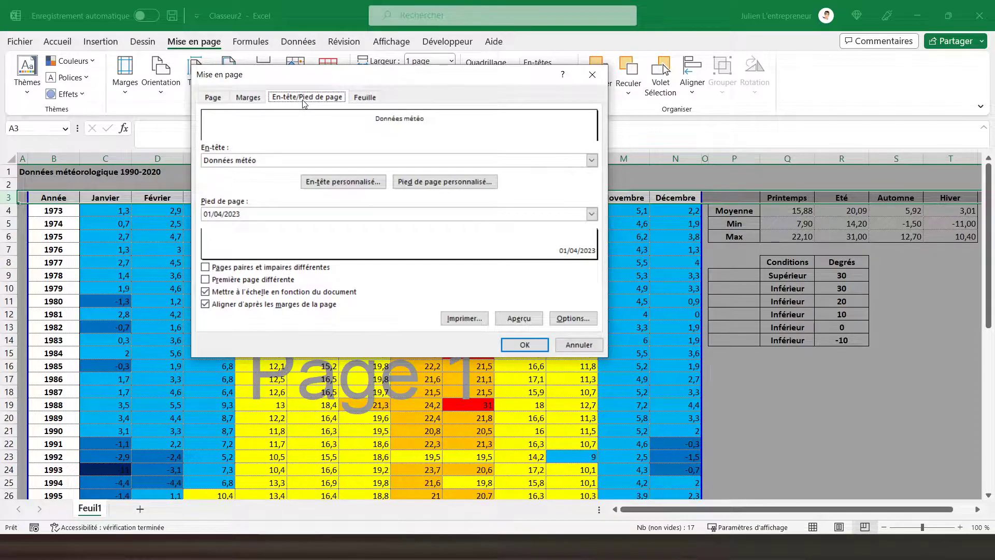
click(366, 98)
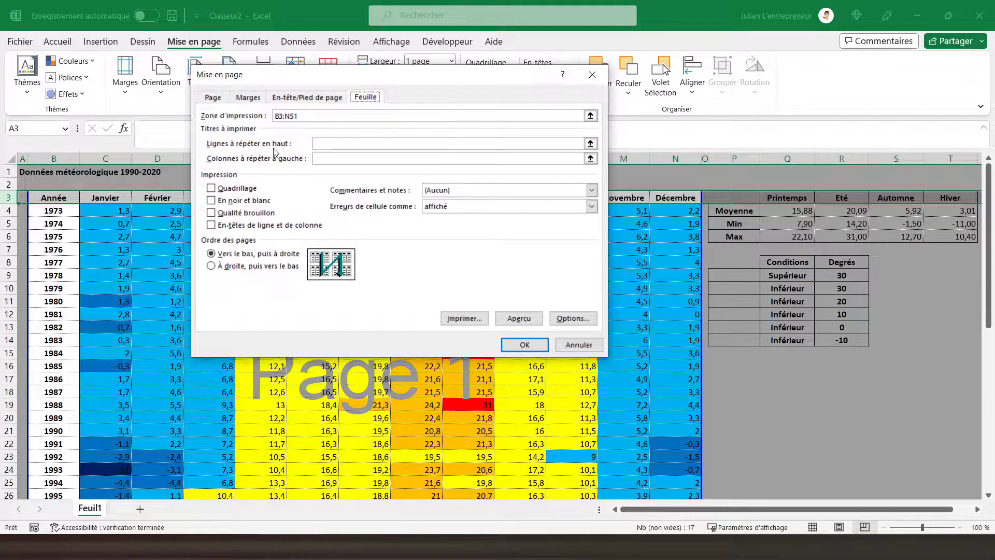
click(335, 144)
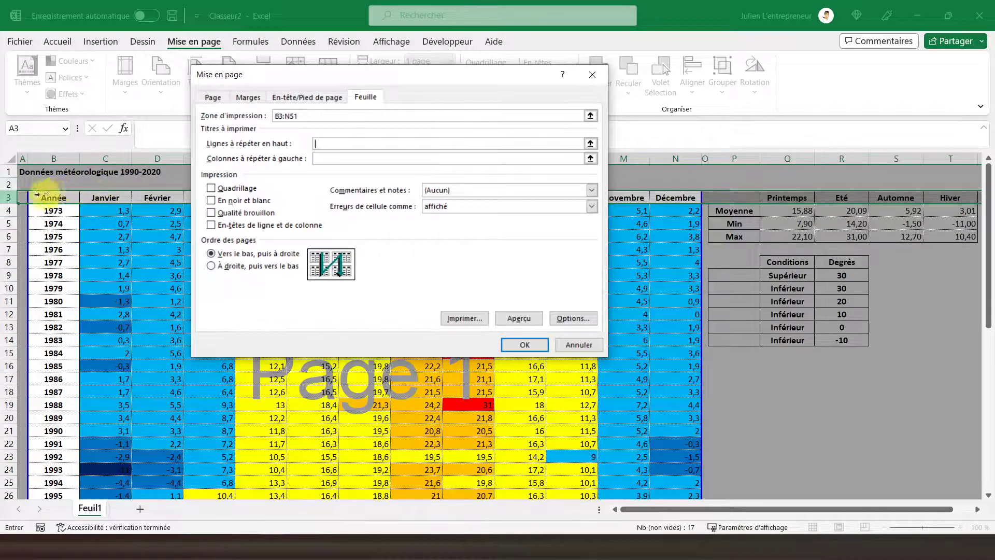
click(6, 197)
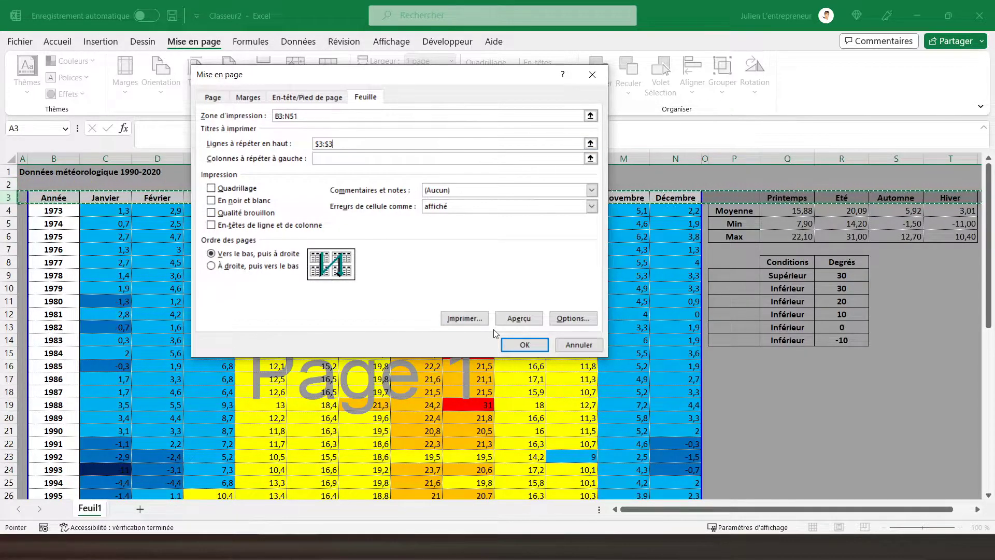
click(525, 345)
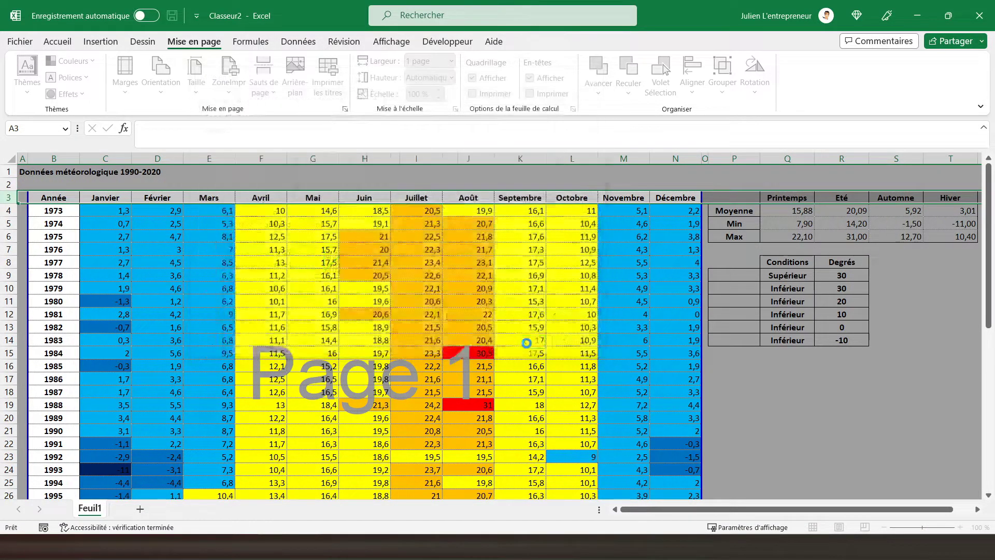
click(16, 43)
click(50, 242)
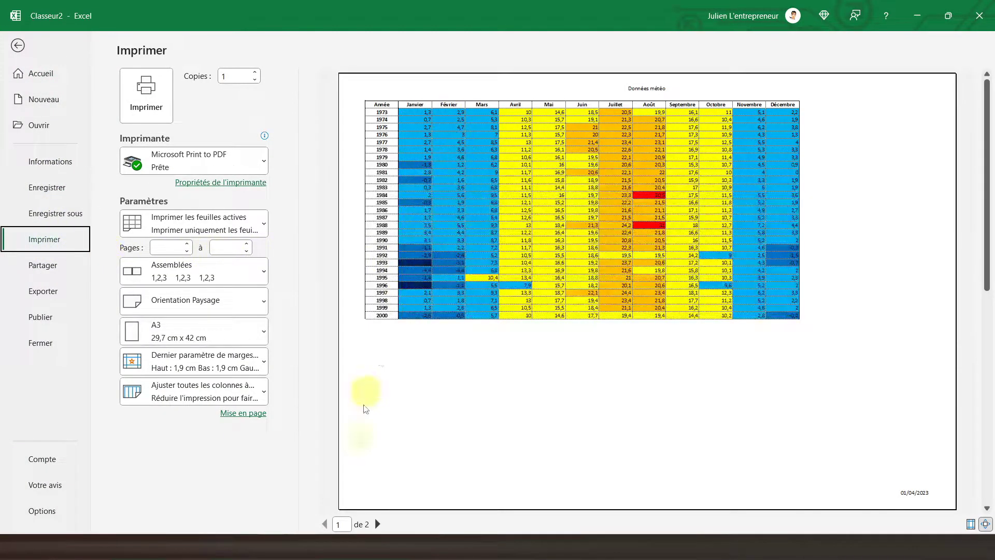
click(378, 525)
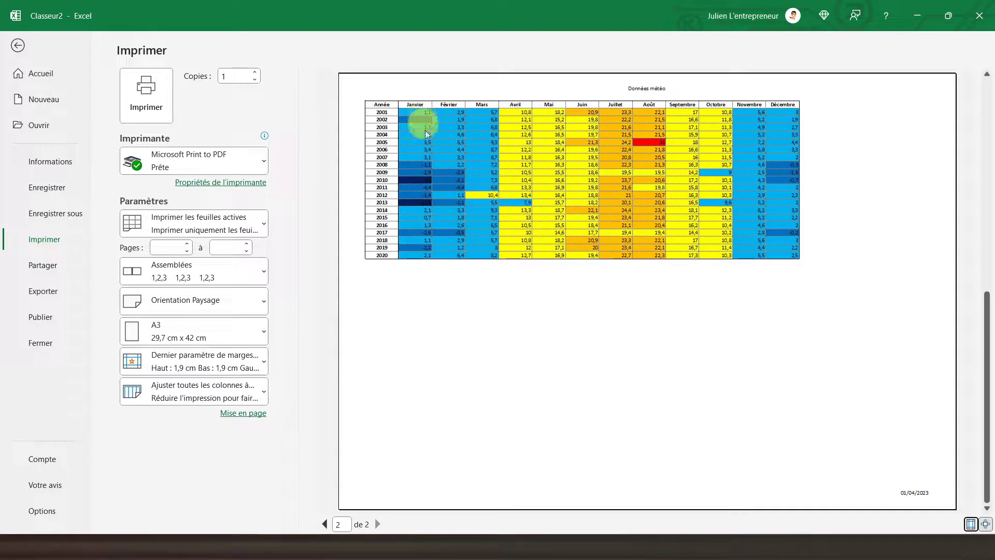
click(15, 46)
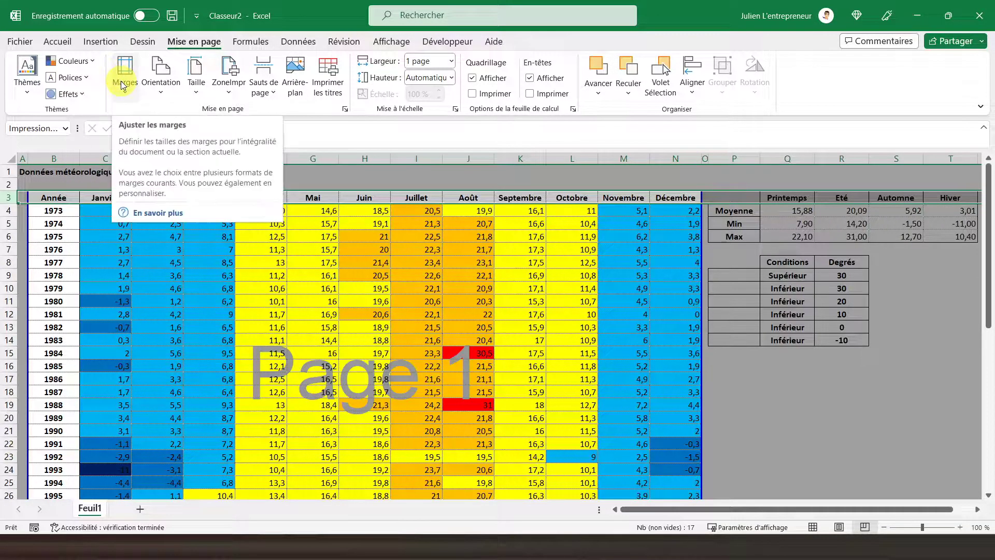
click(202, 88)
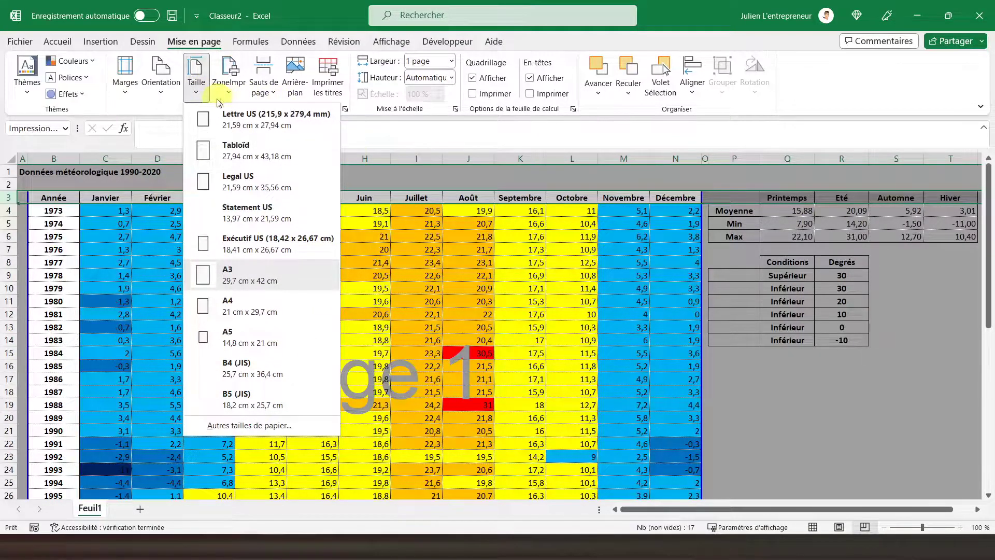
click(226, 83)
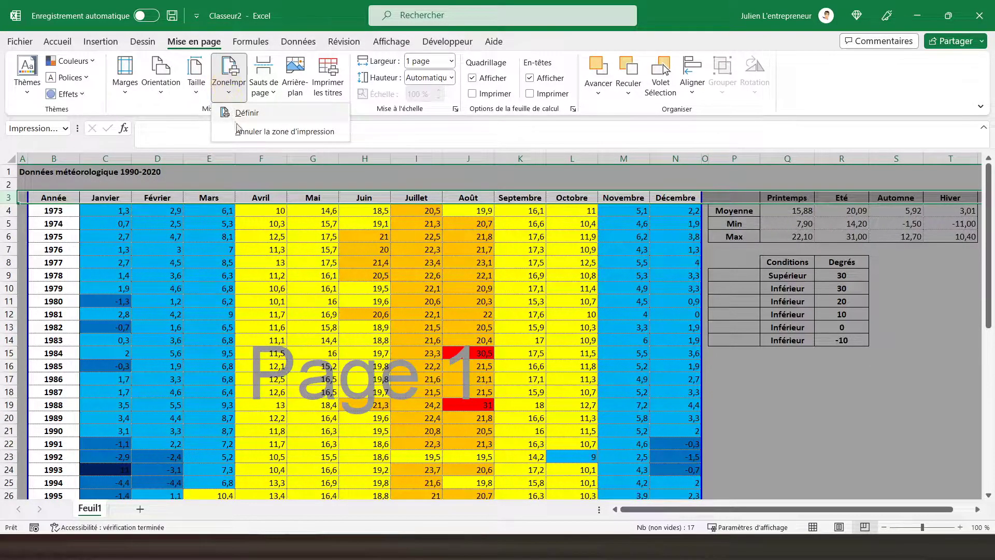
click(164, 92)
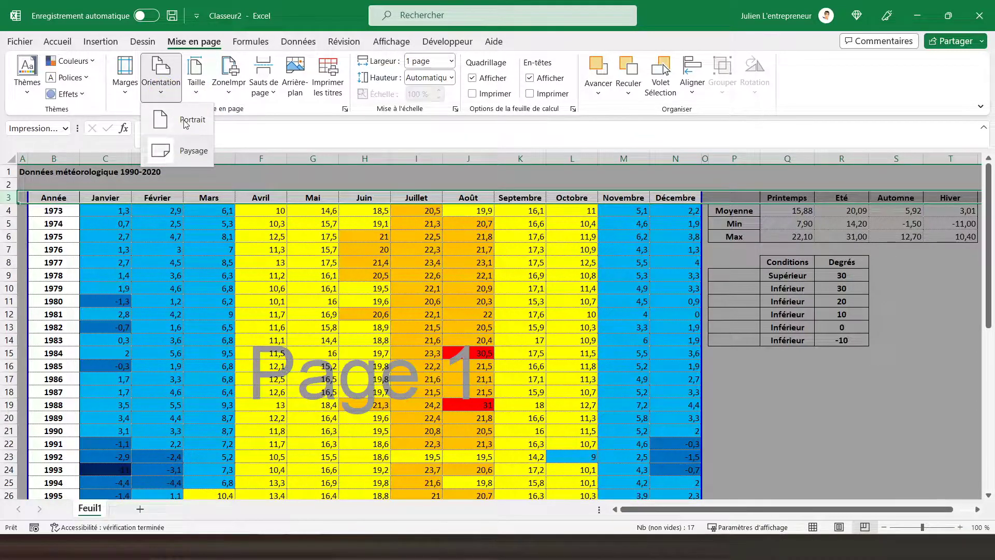
click(127, 87)
click(128, 86)
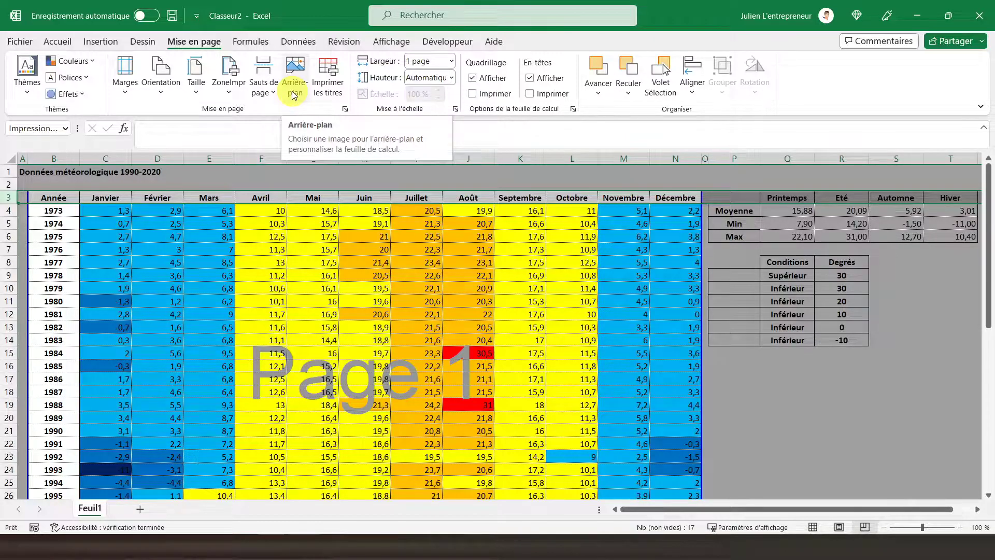
click(34, 171)
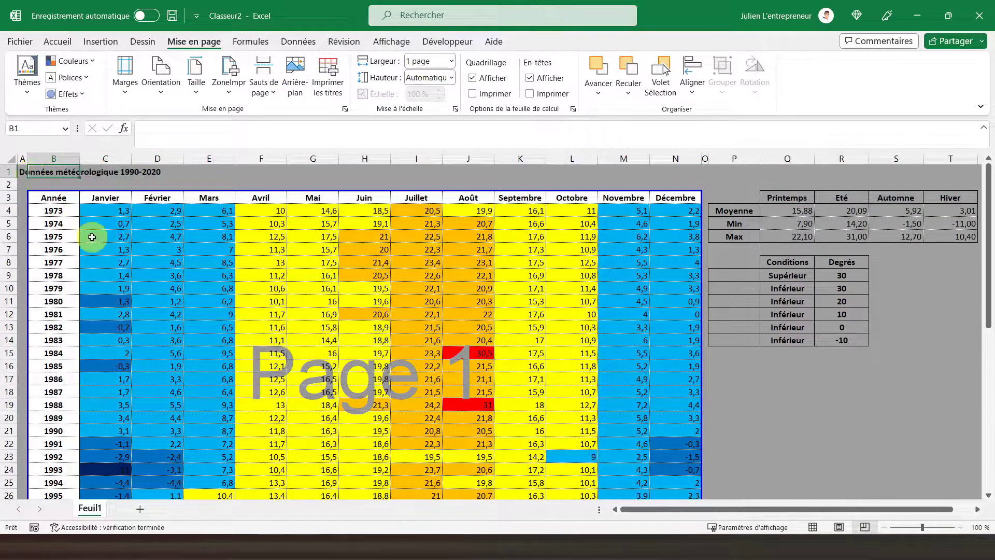
scroll(67, 202, down, 3)
scroll(67, 202, down, 5)
scroll(68, 206, down, 4)
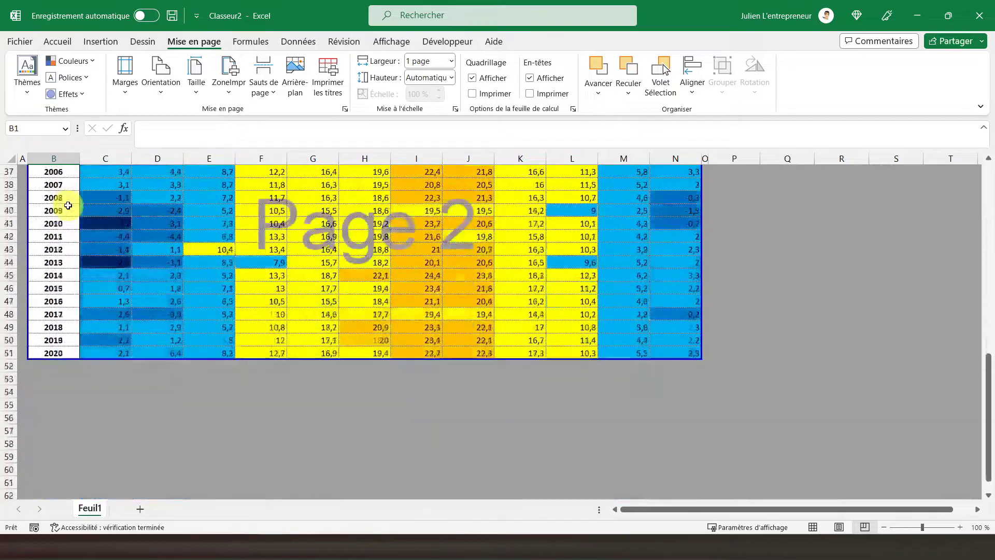
scroll(68, 205, up, 2)
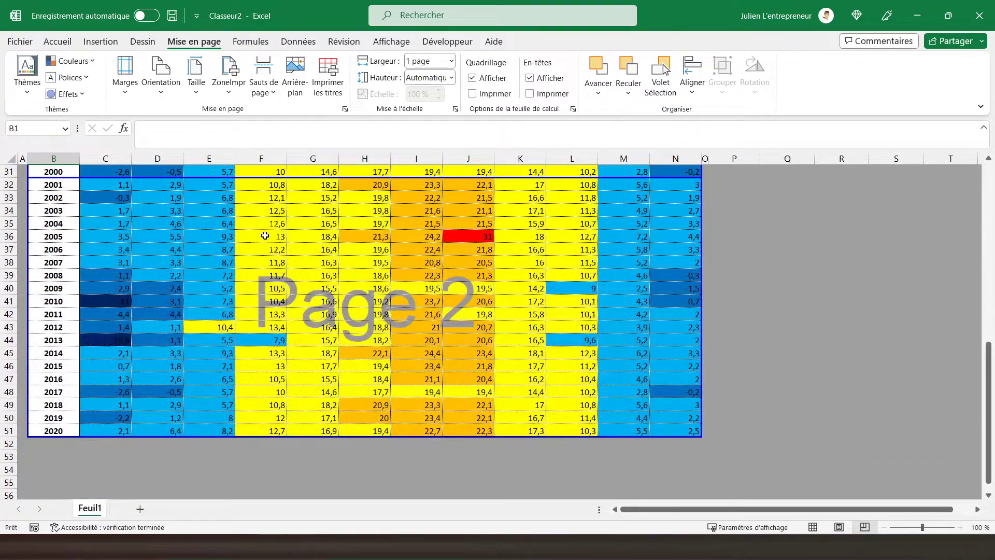
scroll(265, 235, up, 4)
scroll(265, 236, up, 6)
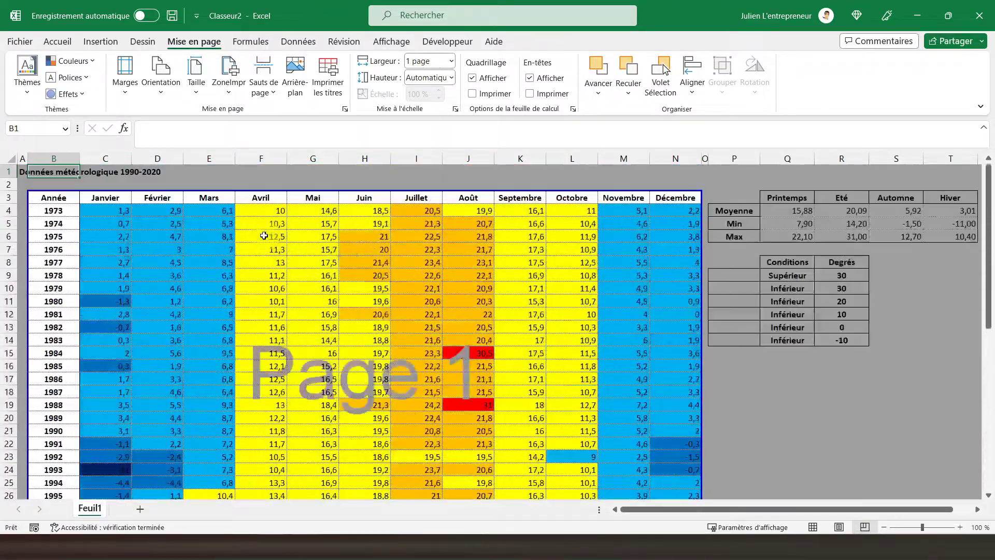
click(23, 170)
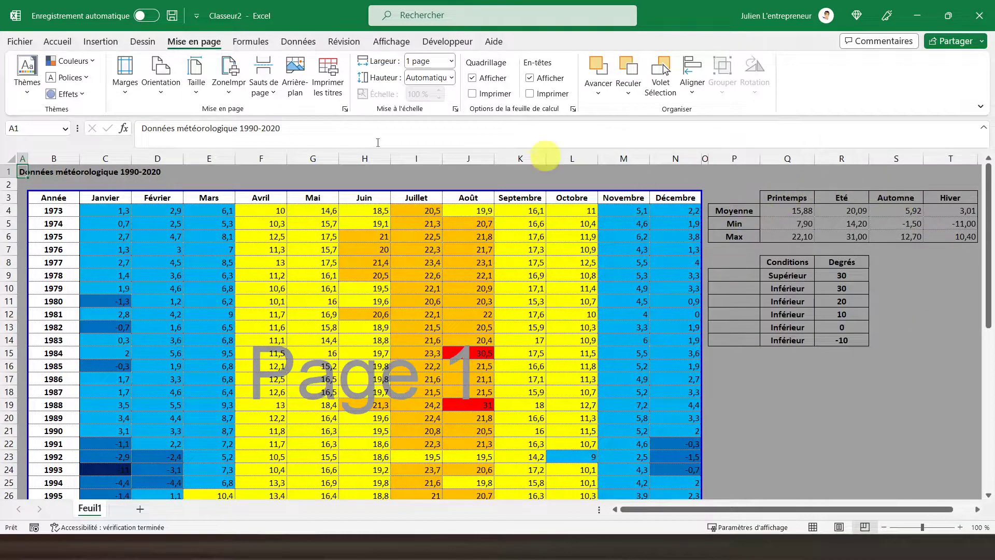
click(27, 46)
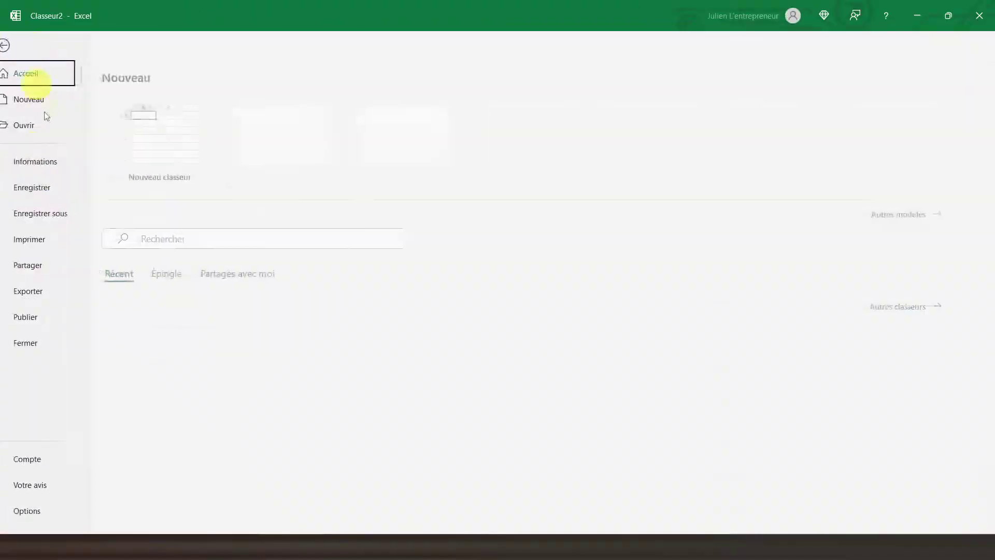
click(61, 242)
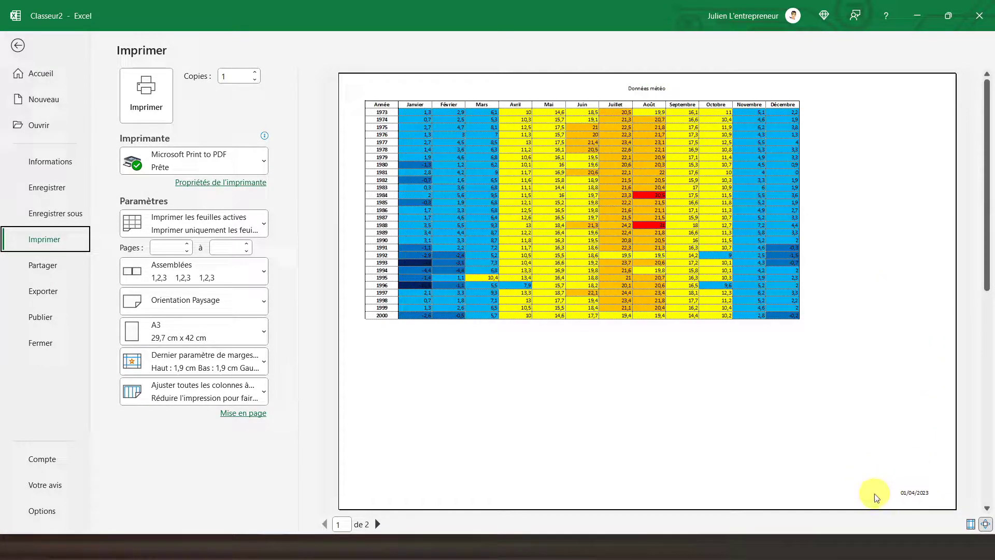
click(377, 524)
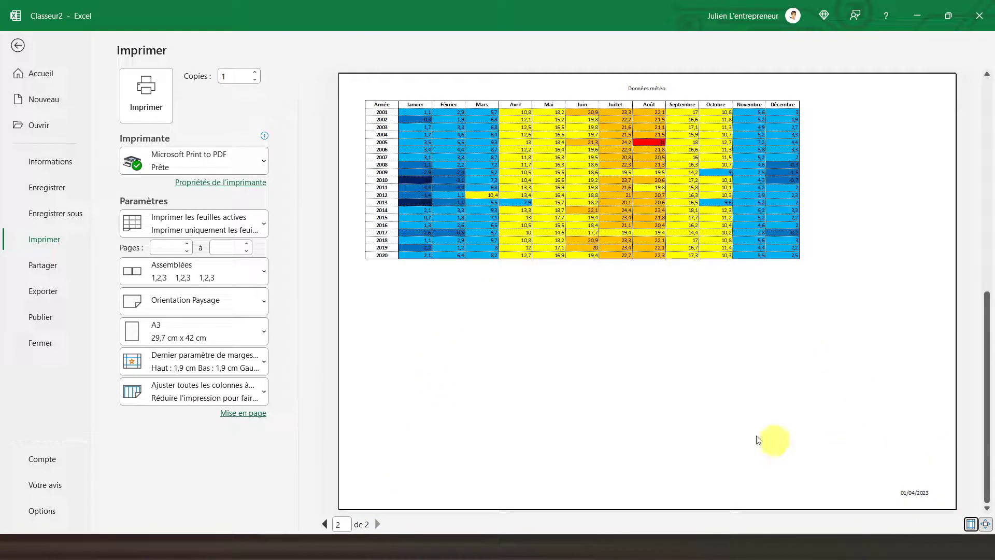
click(17, 45)
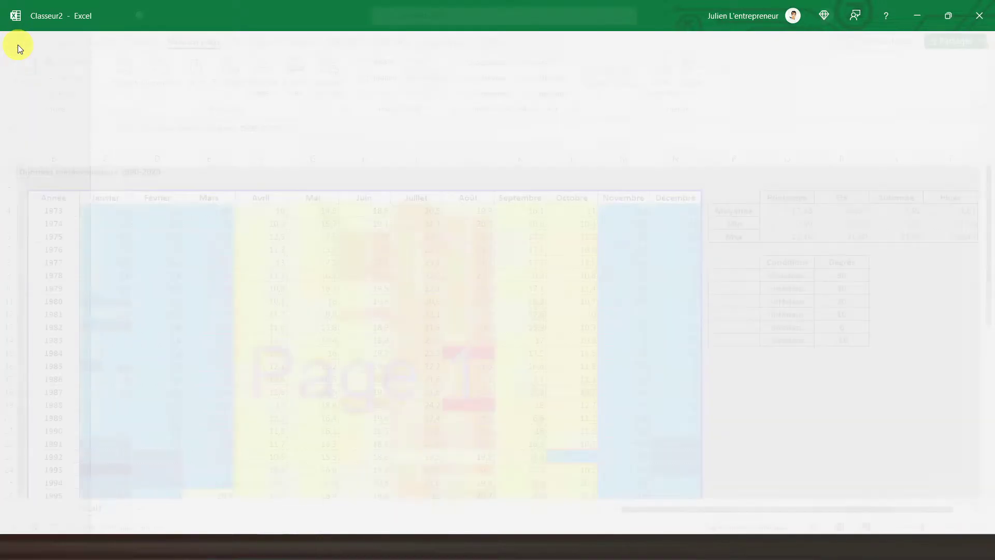